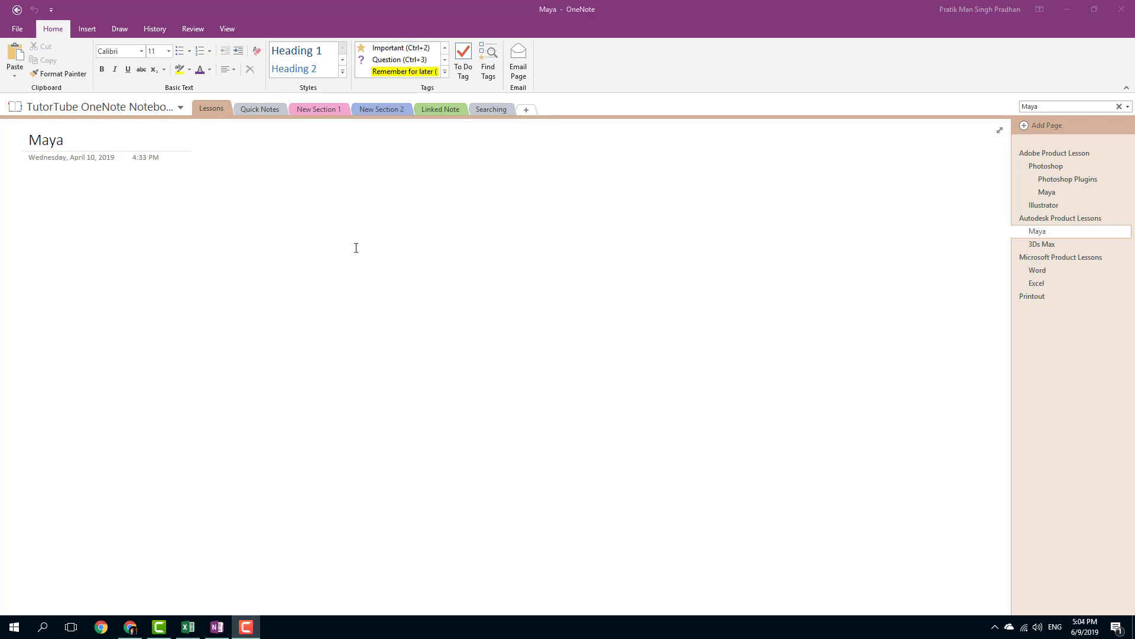
Add a new notebook section named Tags and title its first page Tags.
left_click(525, 112)
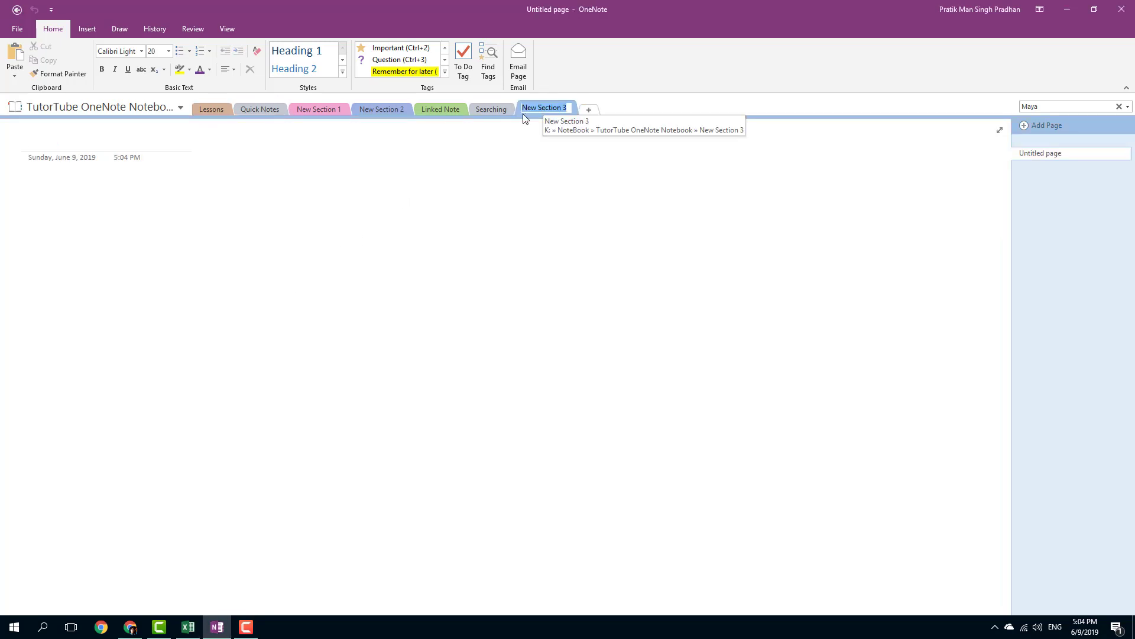
type("Tags")
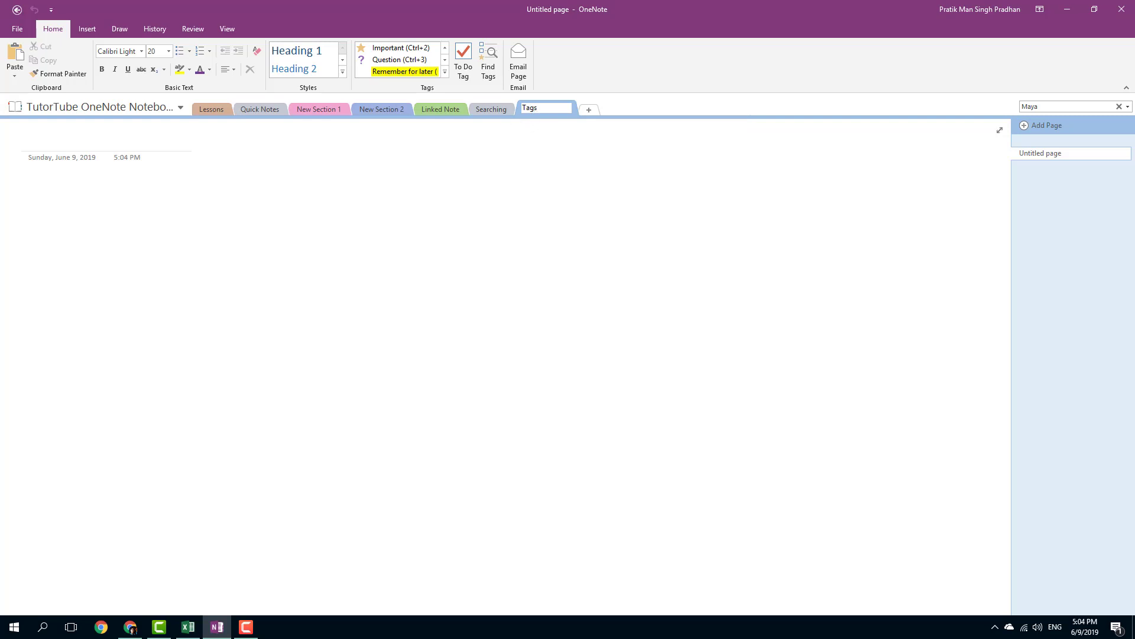
left_click(64, 146)
type("Tags")
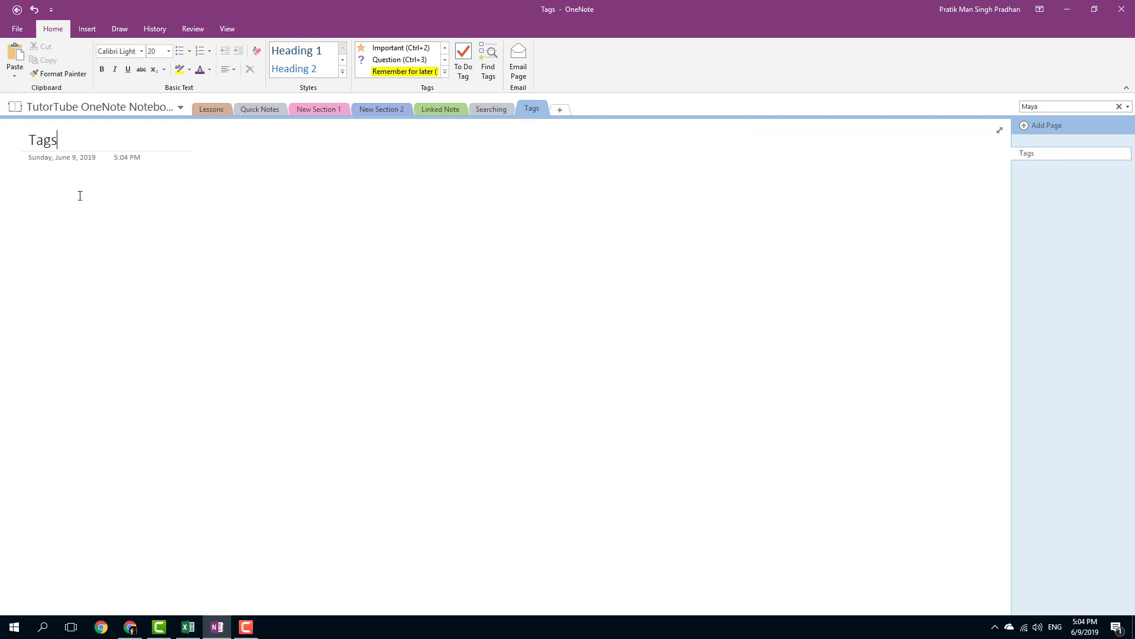
Write a three-line note on the Tags page reading List 1, List 2 and List 3.
left_click(80, 204)
type("List1")
key("Return")
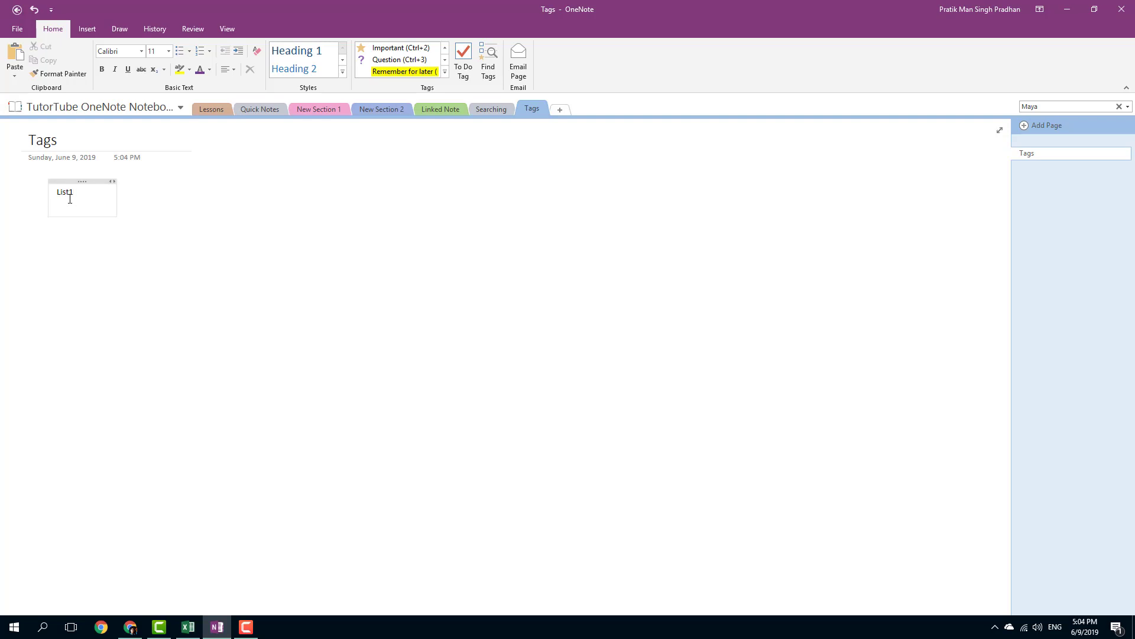
type("List2")
key("Return")
left_click(71, 193)
Apply the Highlight tag to the List 1 line.
left_click_drag(91, 193, 55, 192)
left_click(87, 213)
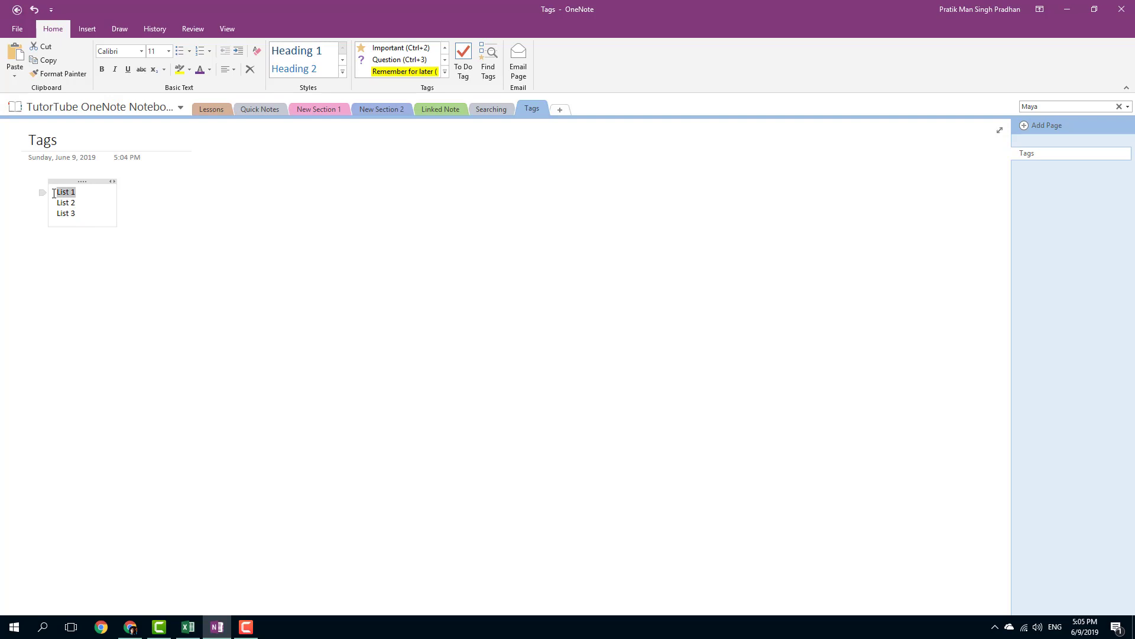
left_click(445, 71)
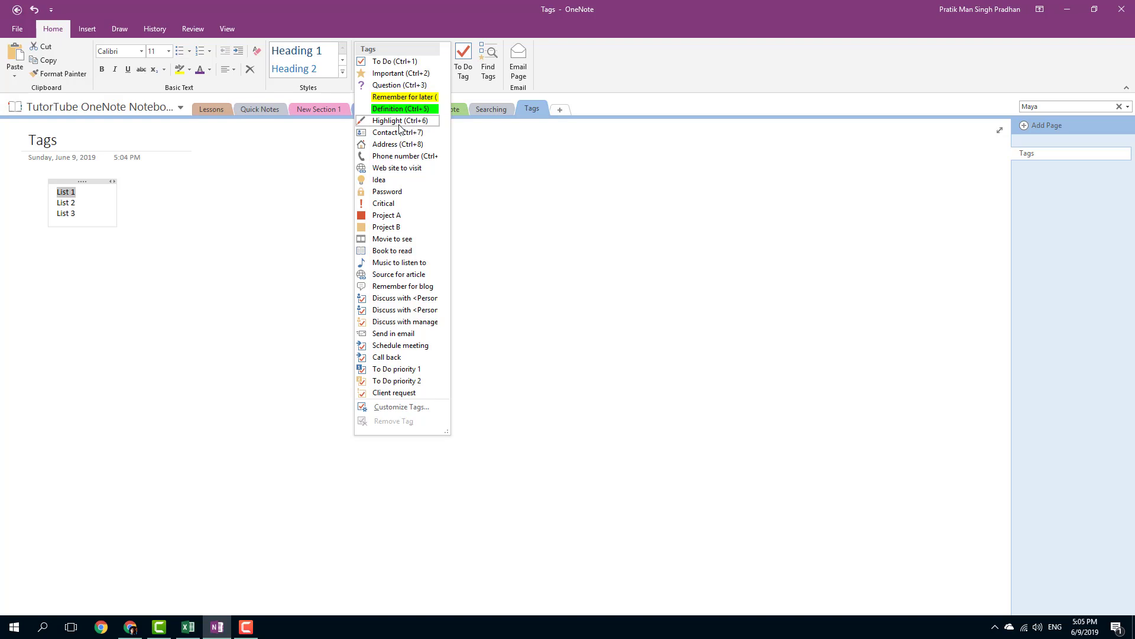
left_click(400, 122)
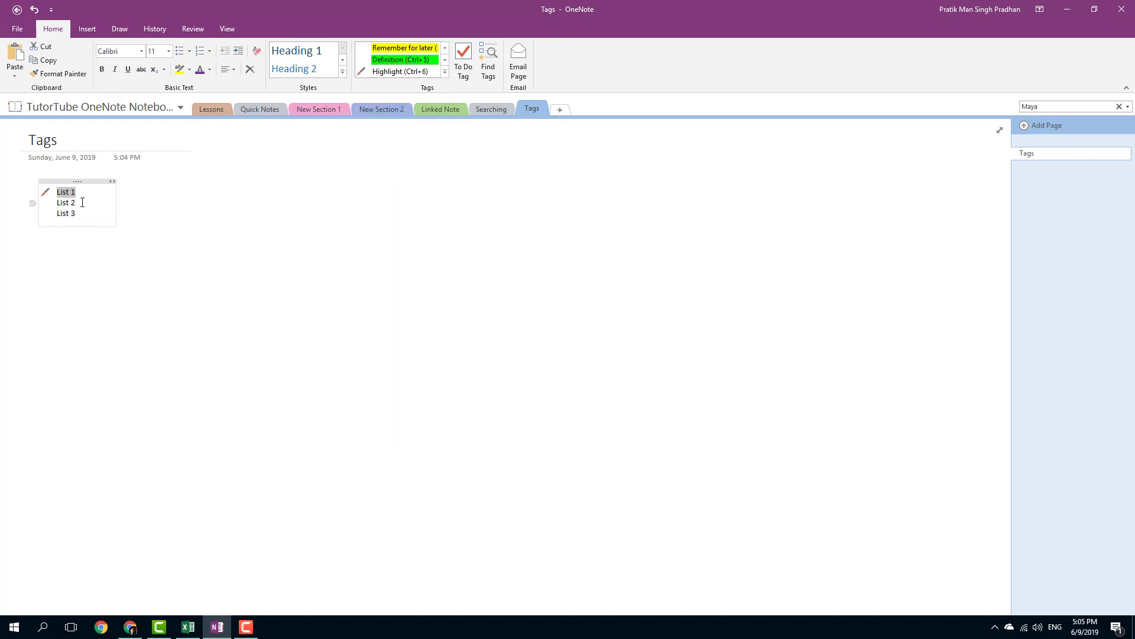
Tag the List 2 line as both Important and Remember for later.
left_click_drag(82, 202, 52, 203)
left_click(445, 72)
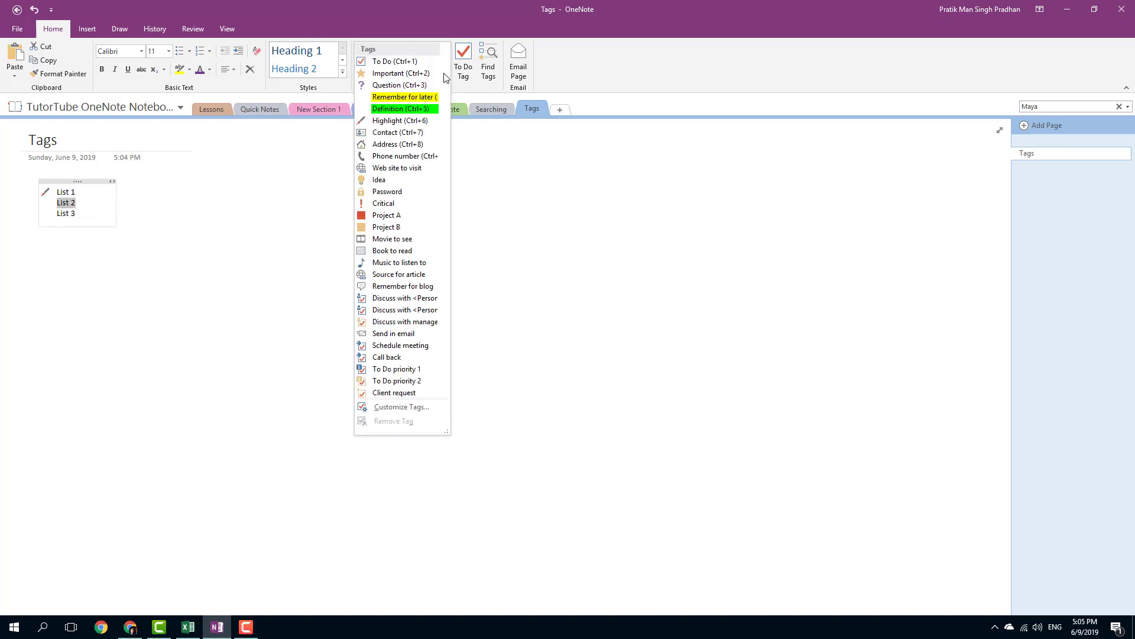
left_click(407, 74)
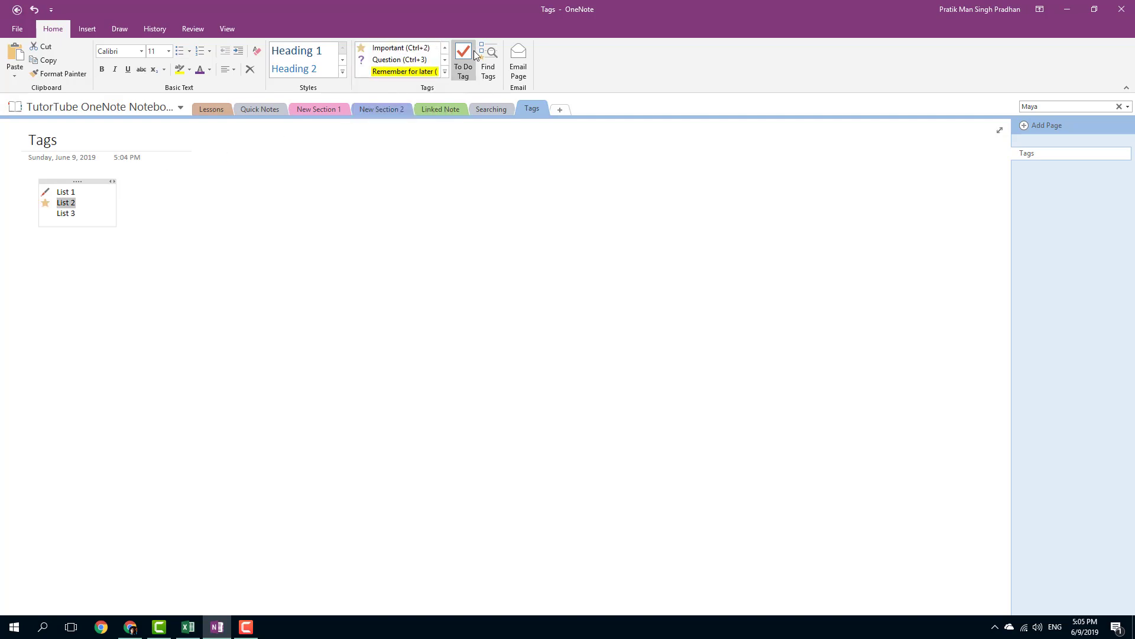
left_click(445, 71)
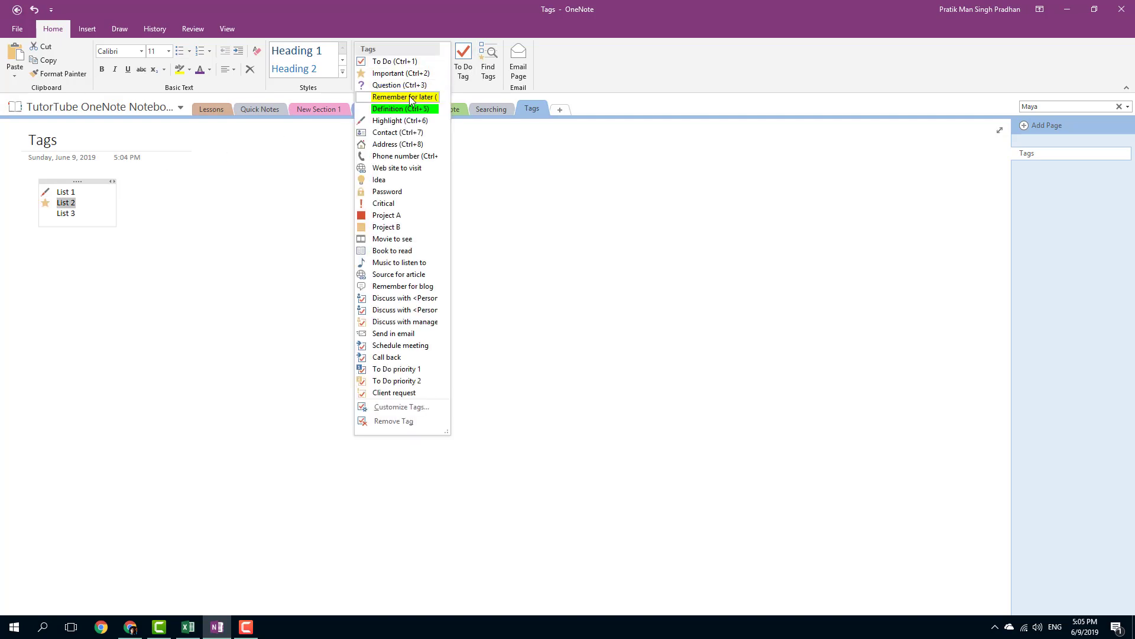
left_click(150, 196)
Apply the Important tag to the List 3 line.
left_click_drag(82, 201, 61, 213)
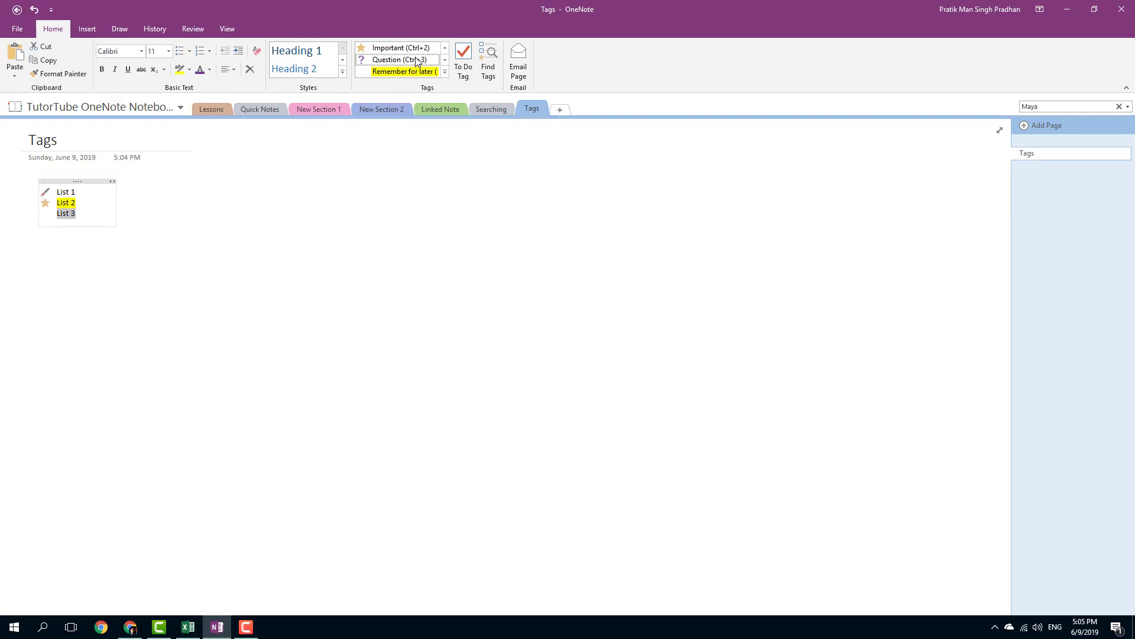
left_click(445, 71)
left_click(383, 74)
Tag the title of the Maya page in the Lessons section as Important.
left_click(217, 111)
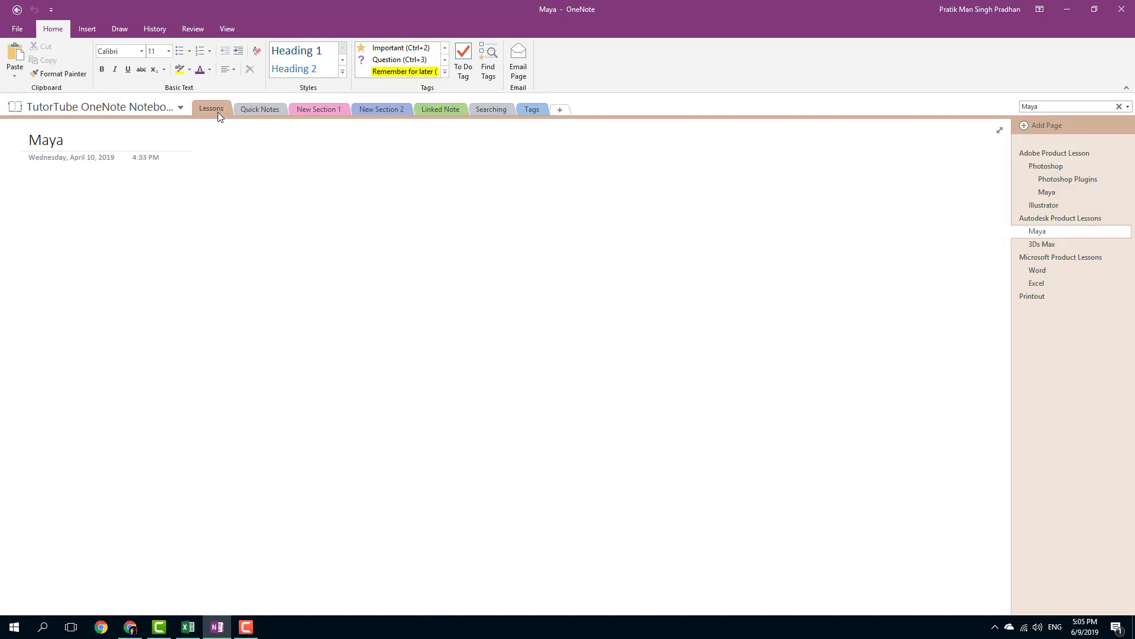
left_click_drag(66, 149, 28, 142)
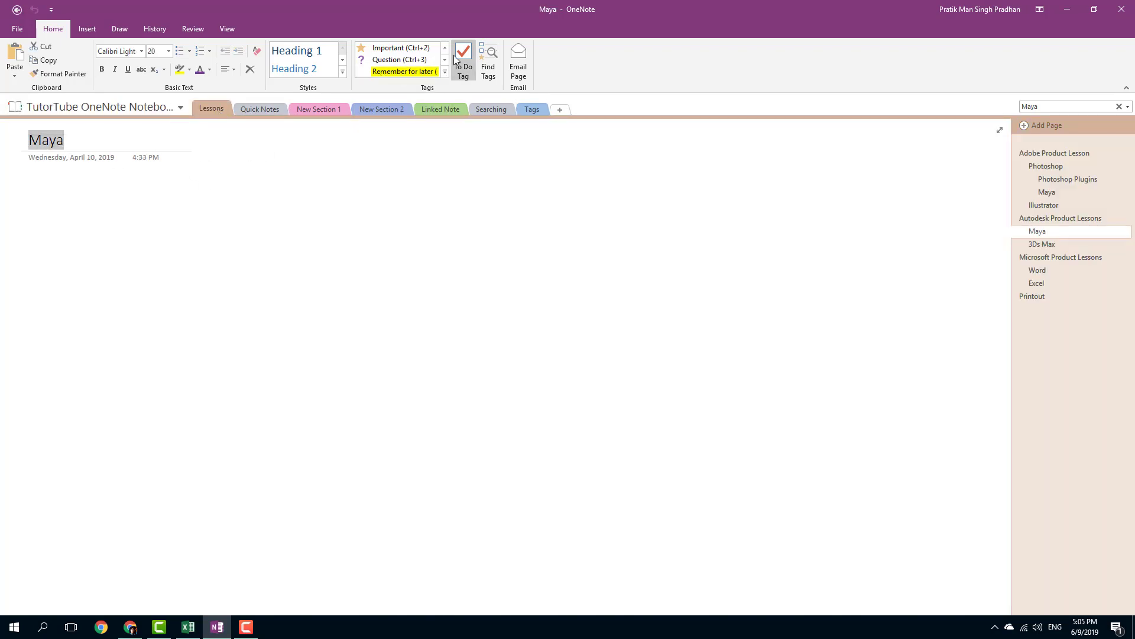
left_click(394, 51)
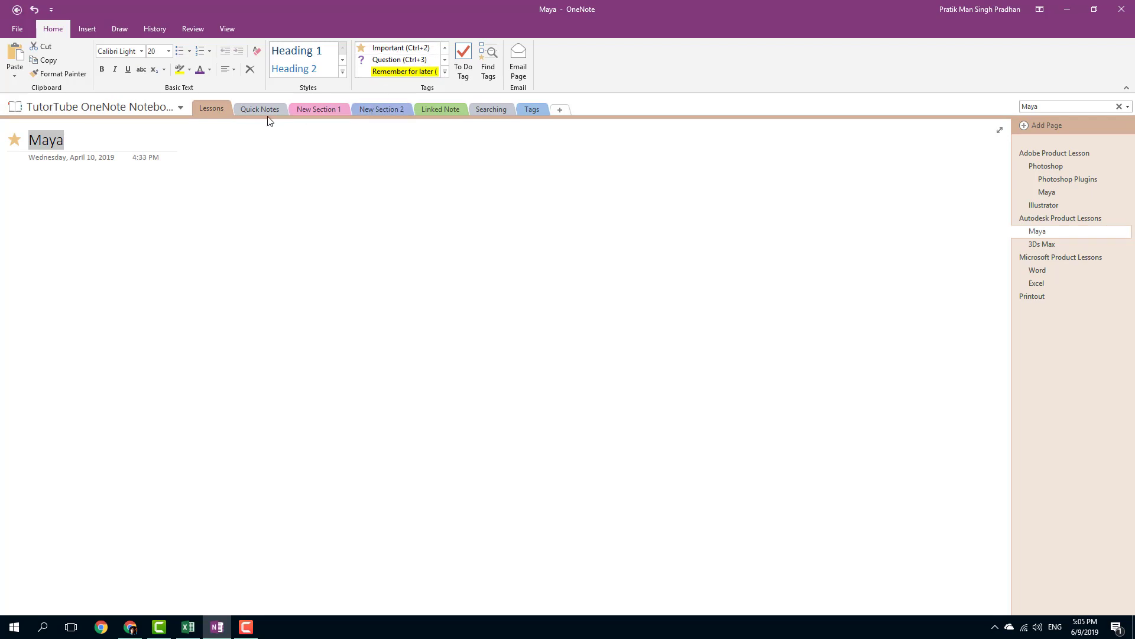
Tag the "Maya note here" note in the Quick Notes section as Important.
left_click(271, 112)
left_click_drag(50, 193, 28, 192)
left_click(375, 49)
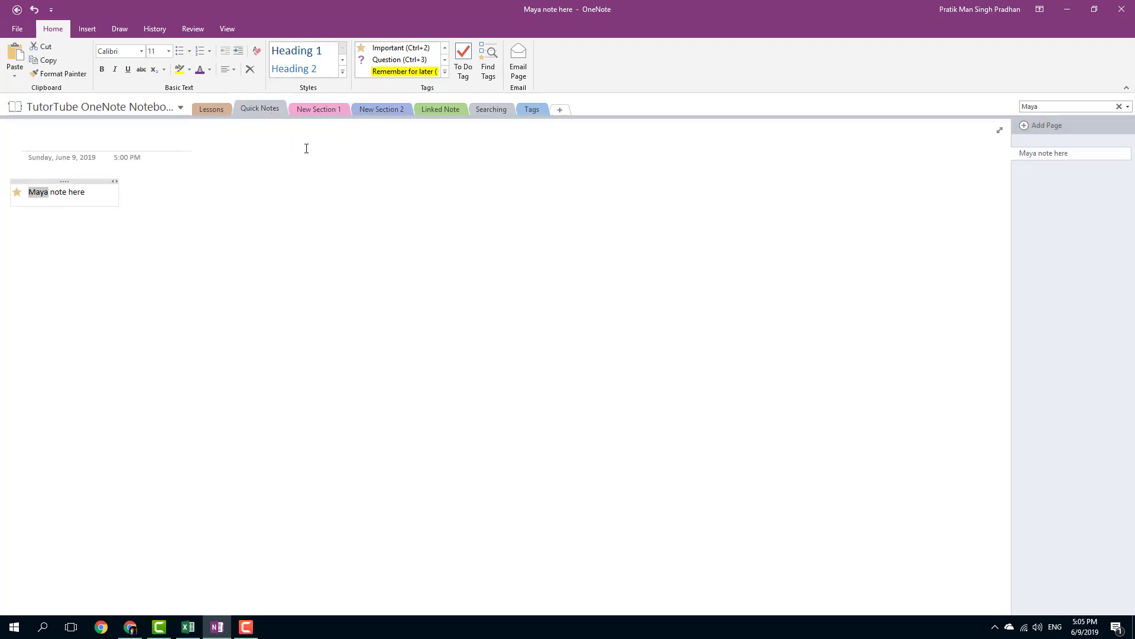
Apply the Question tag to the "New section" note on the Hello page of New Section 1.
left_click(322, 110)
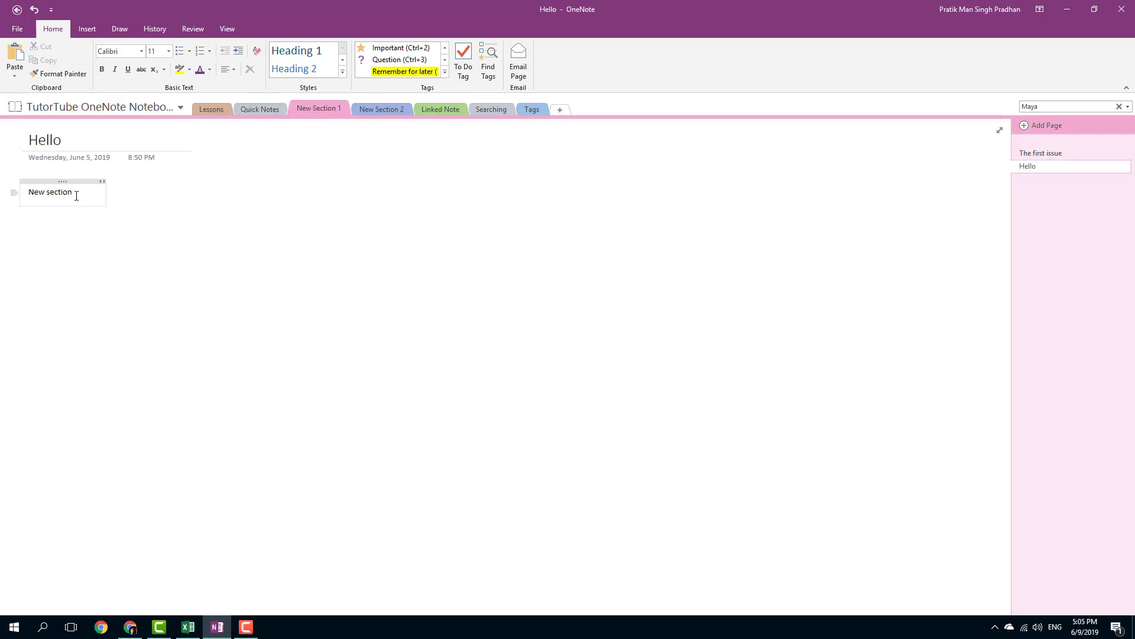
left_click_drag(75, 193, 27, 192)
left_click(422, 60)
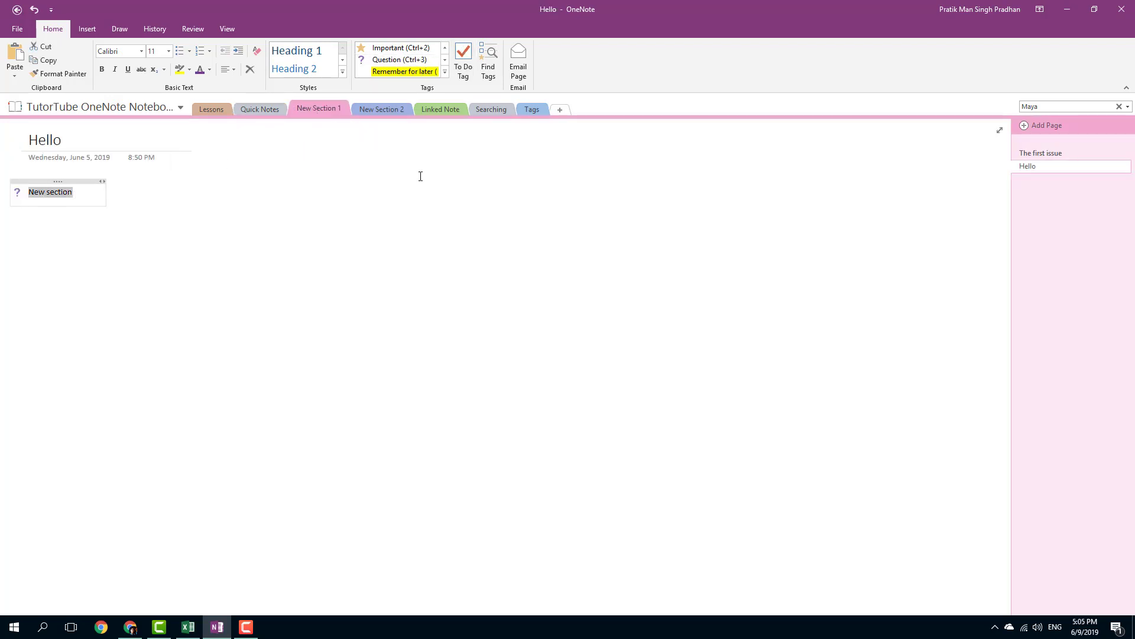
left_click(418, 180)
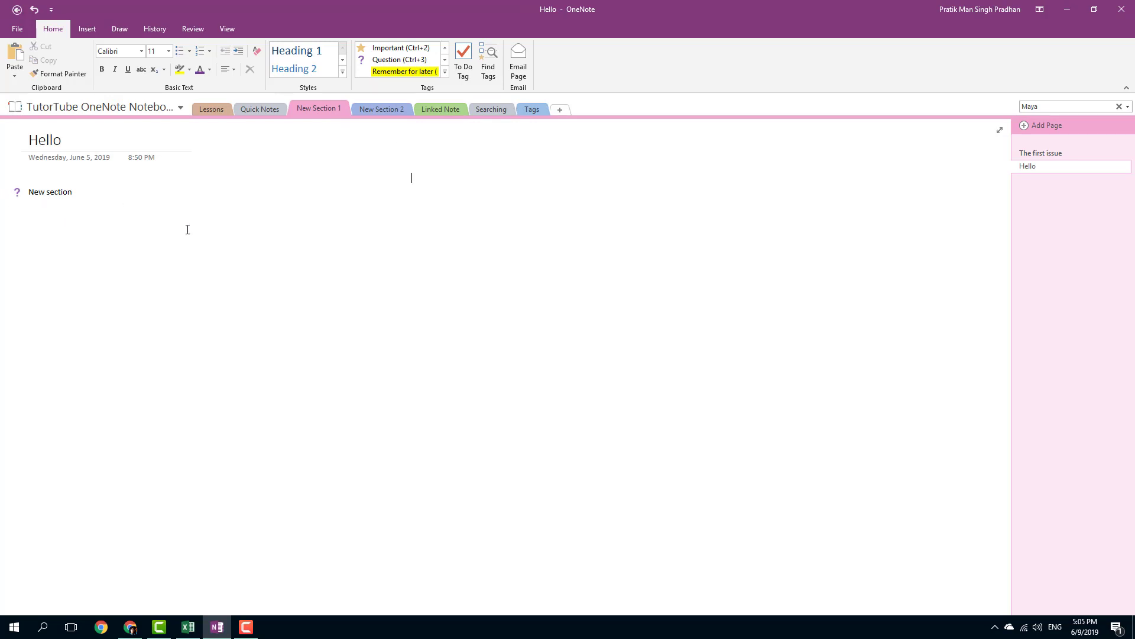
Go back to the Tags section and find its tagged notes, limiting the tag search to This section.
left_click(534, 107)
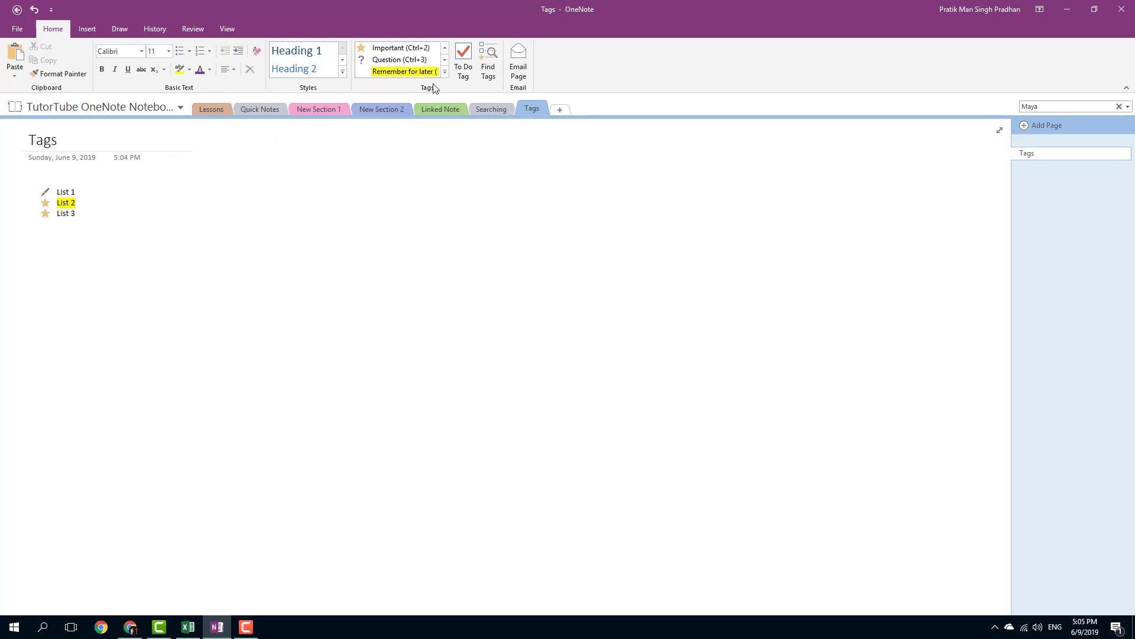
left_click(486, 76)
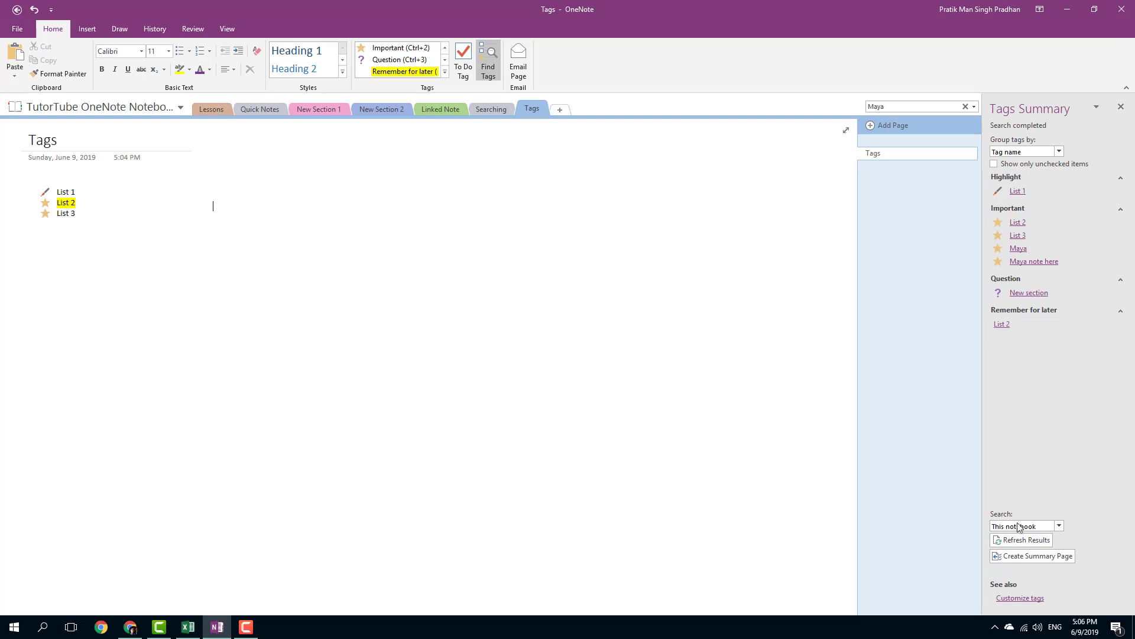
left_click(1059, 526)
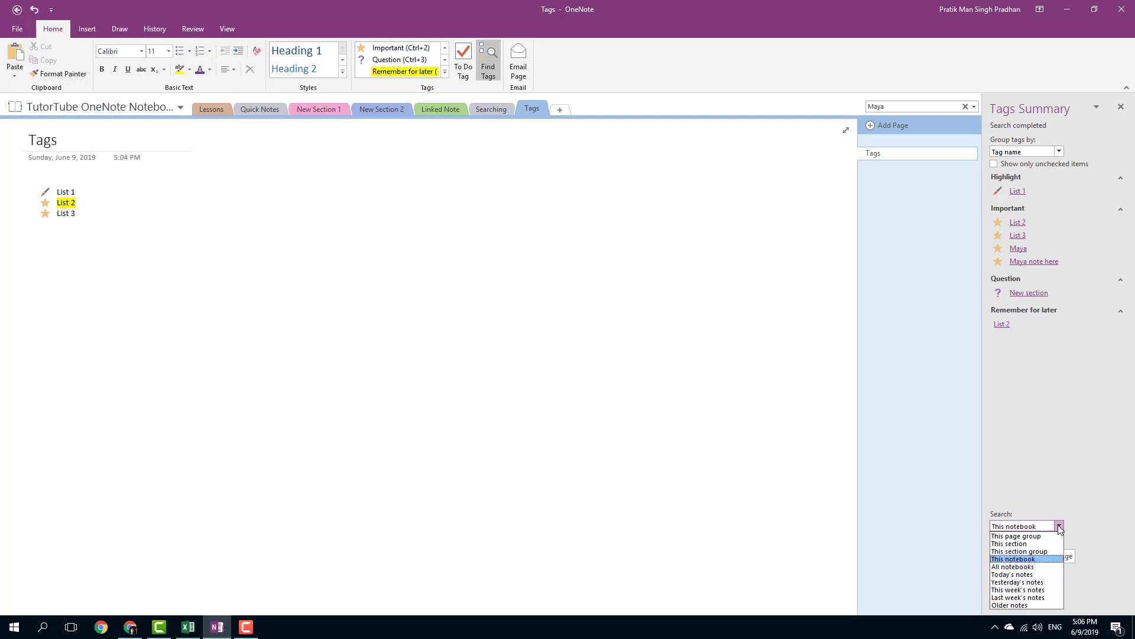
left_click(1010, 544)
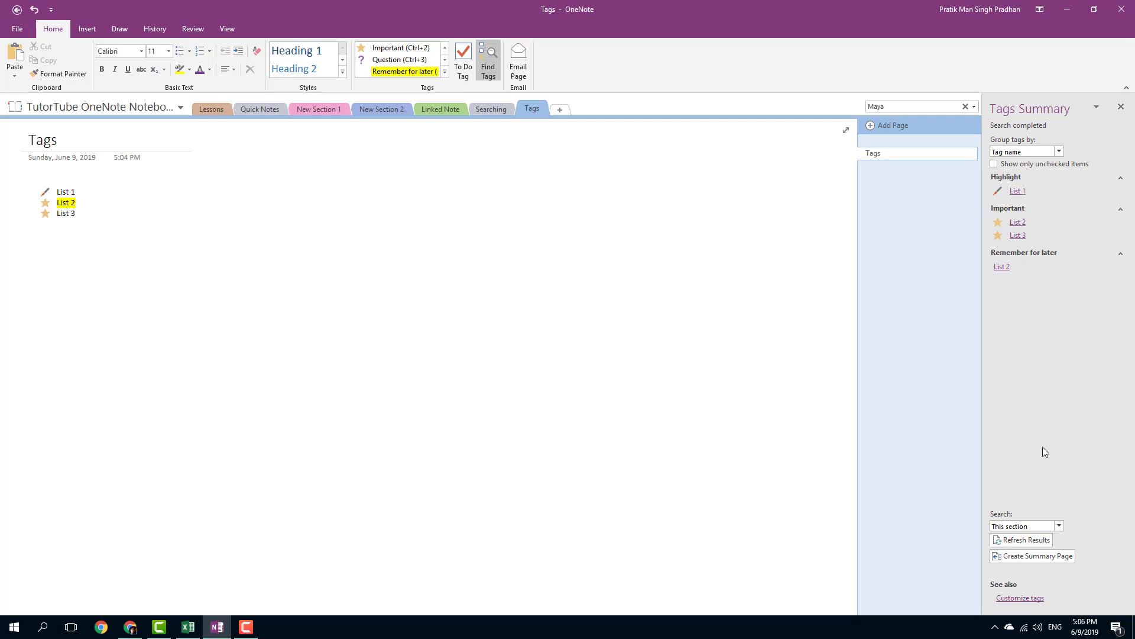
Search the tagged notes in turn within Today's notes, Last week's notes and This page group.
left_click(1057, 527)
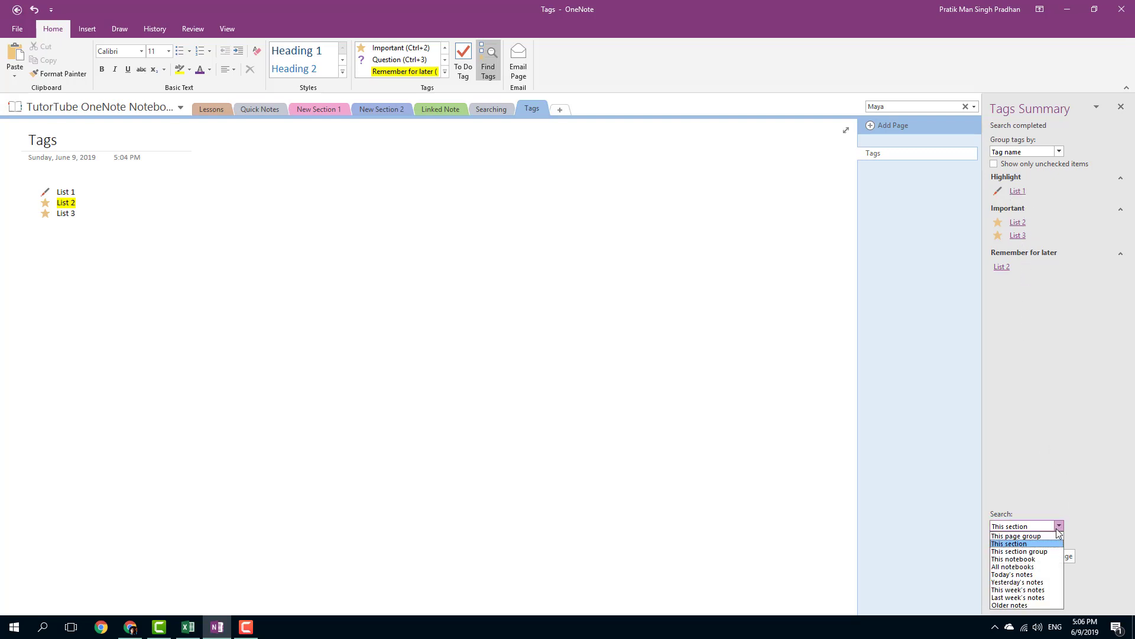
left_click(1029, 576)
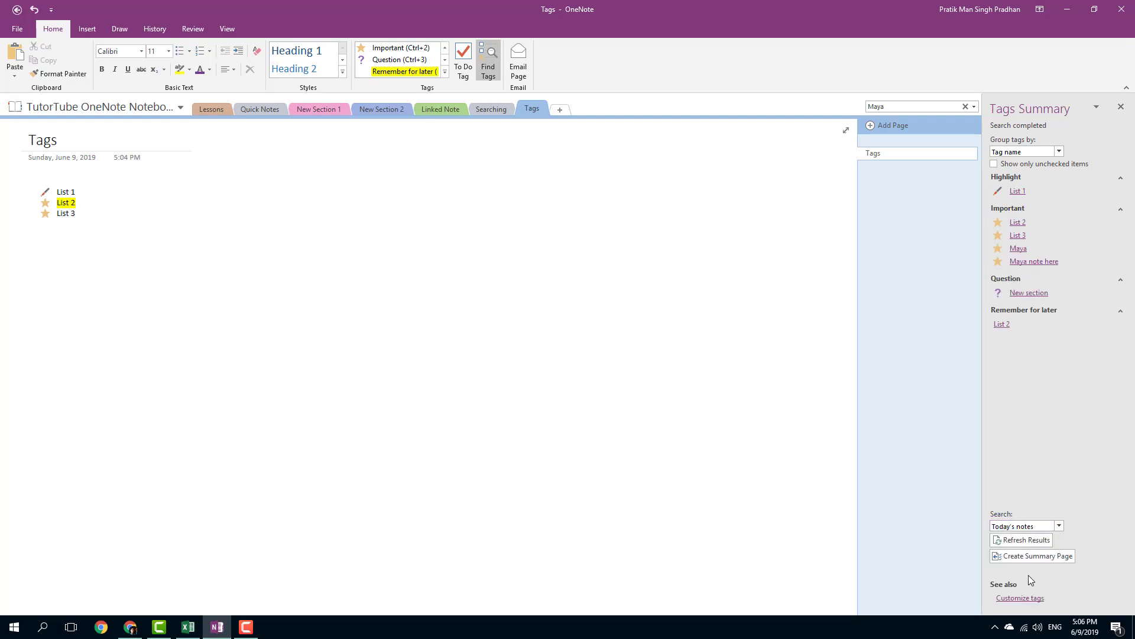
left_click(1059, 527)
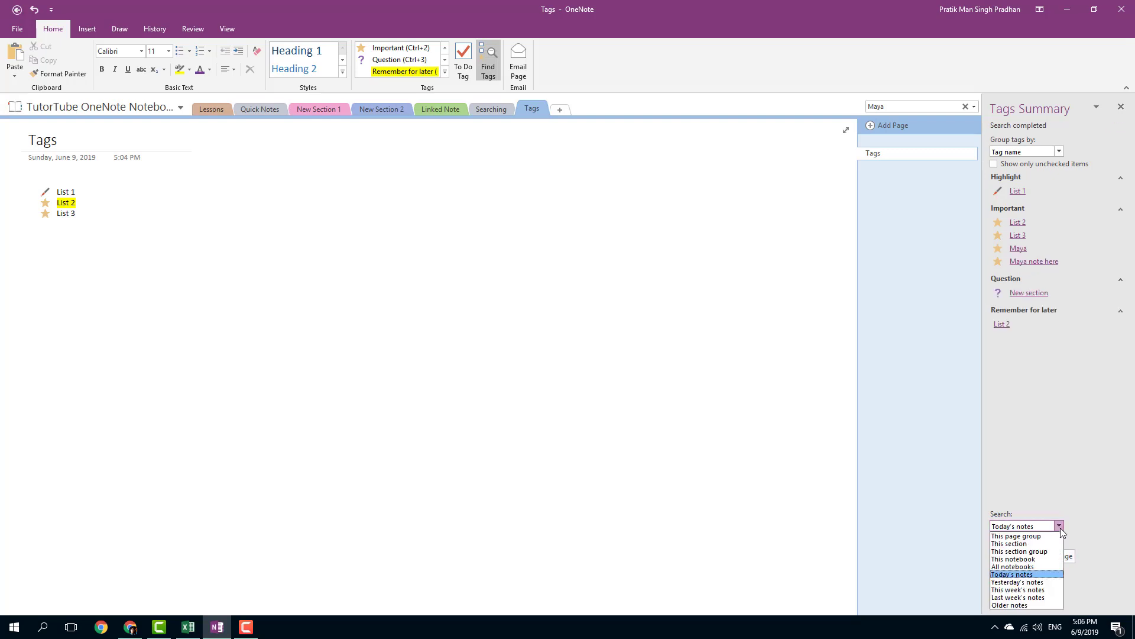
left_click(1018, 597)
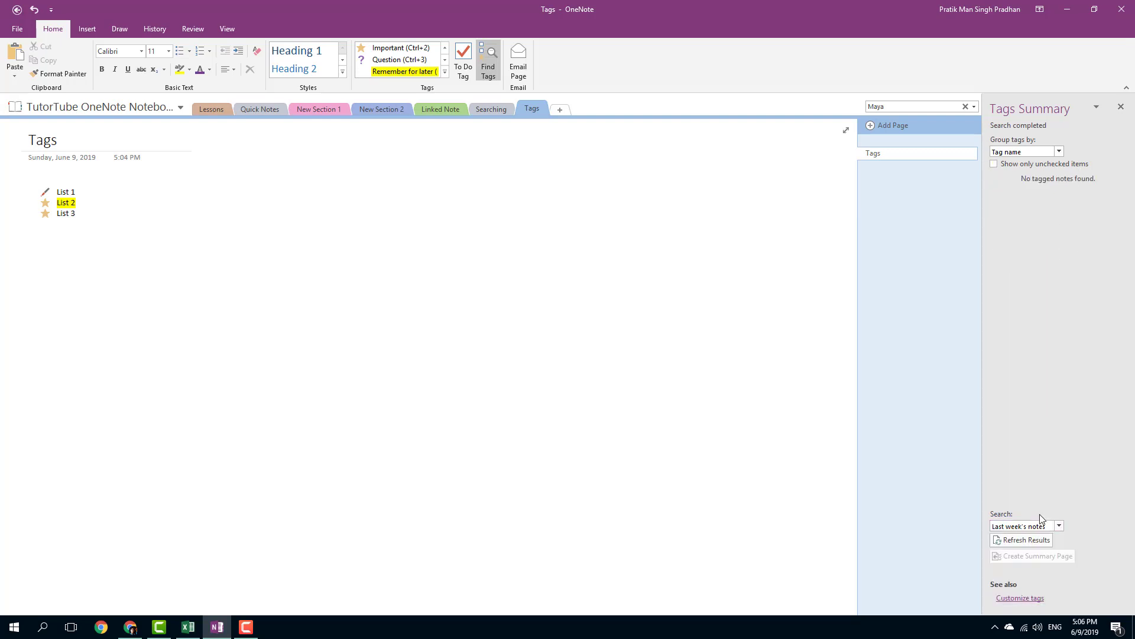
left_click(1059, 527)
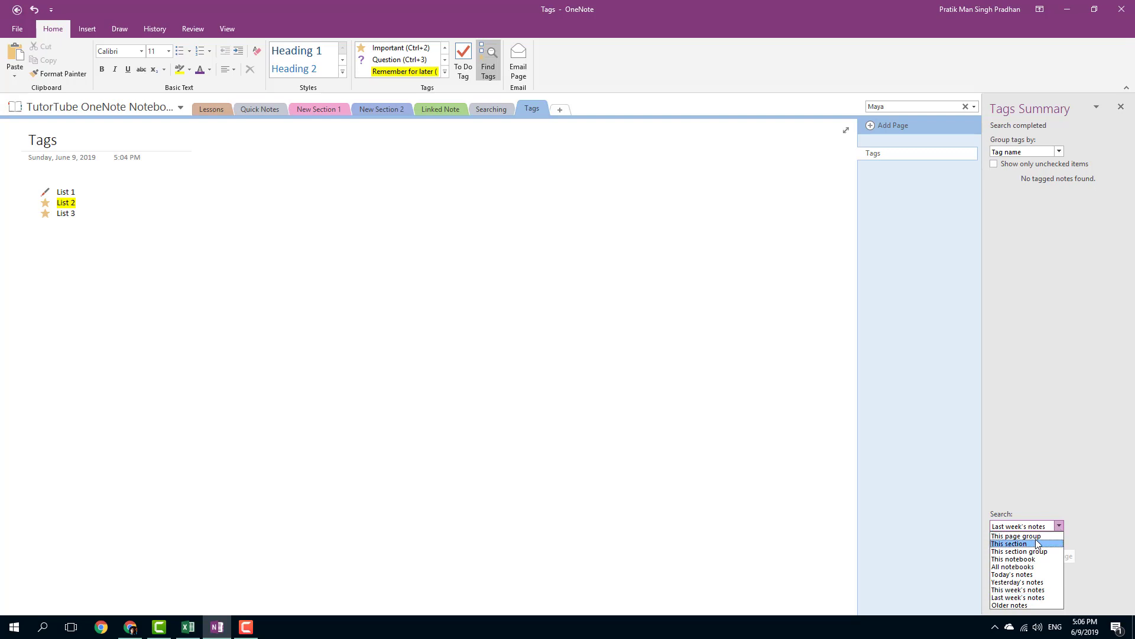
left_click(1038, 536)
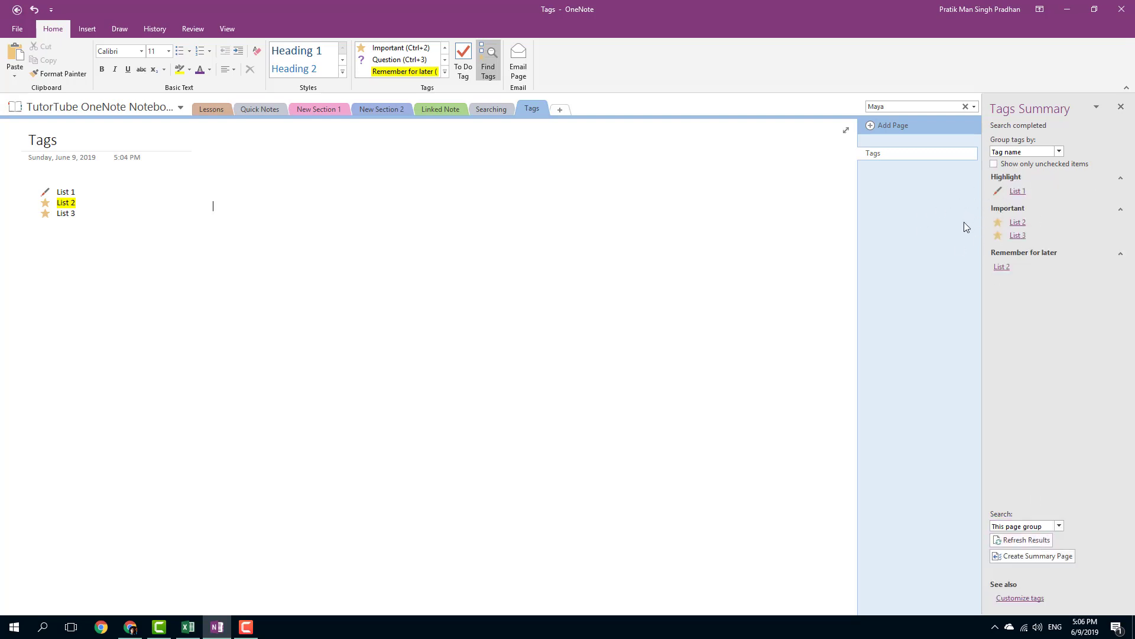
Group the tags summary by Section, Title, Date and Note text in turn, and finally by Tag name.
left_click(1060, 152)
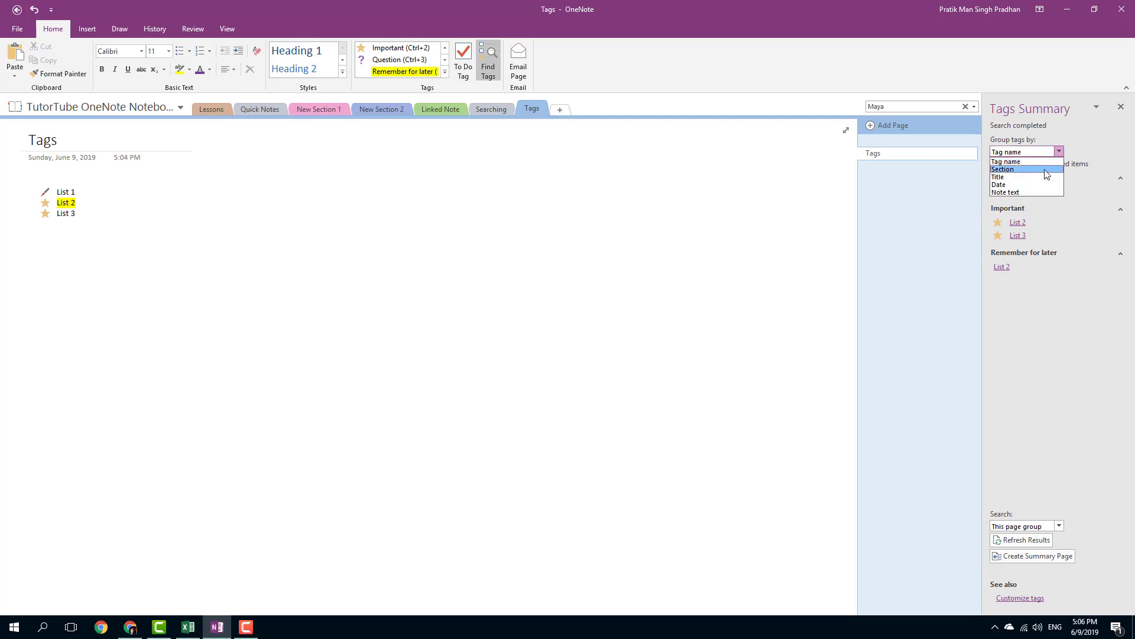
left_click(1047, 169)
left_click(1060, 152)
left_click(1039, 176)
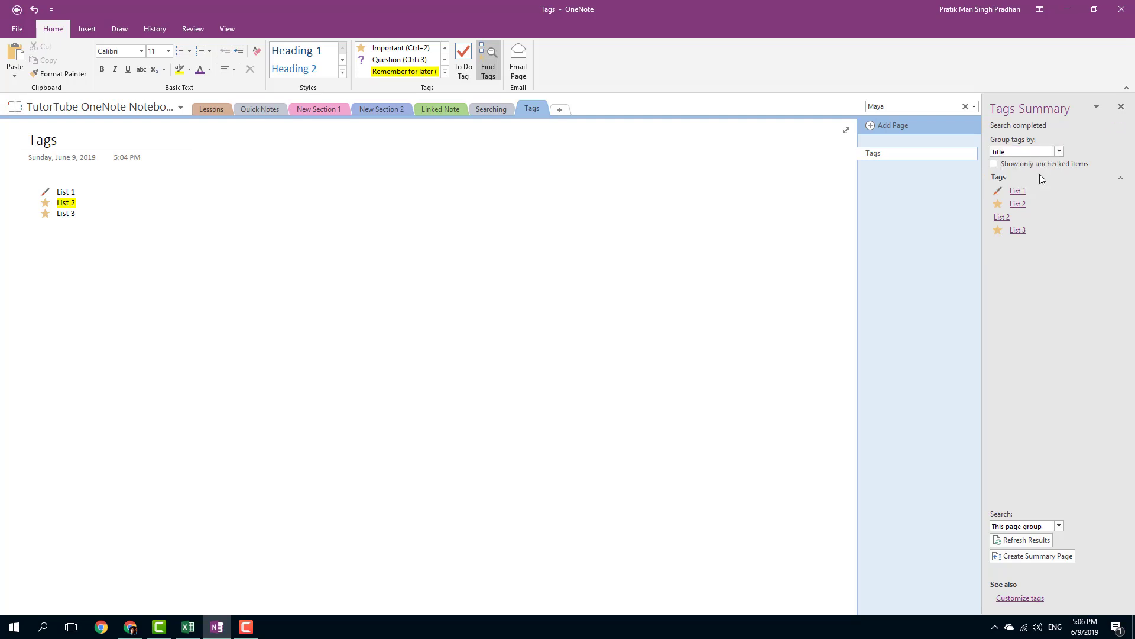
left_click(1059, 152)
left_click(1031, 185)
left_click(1057, 153)
left_click(1028, 192)
left_click(1059, 151)
left_click(1032, 161)
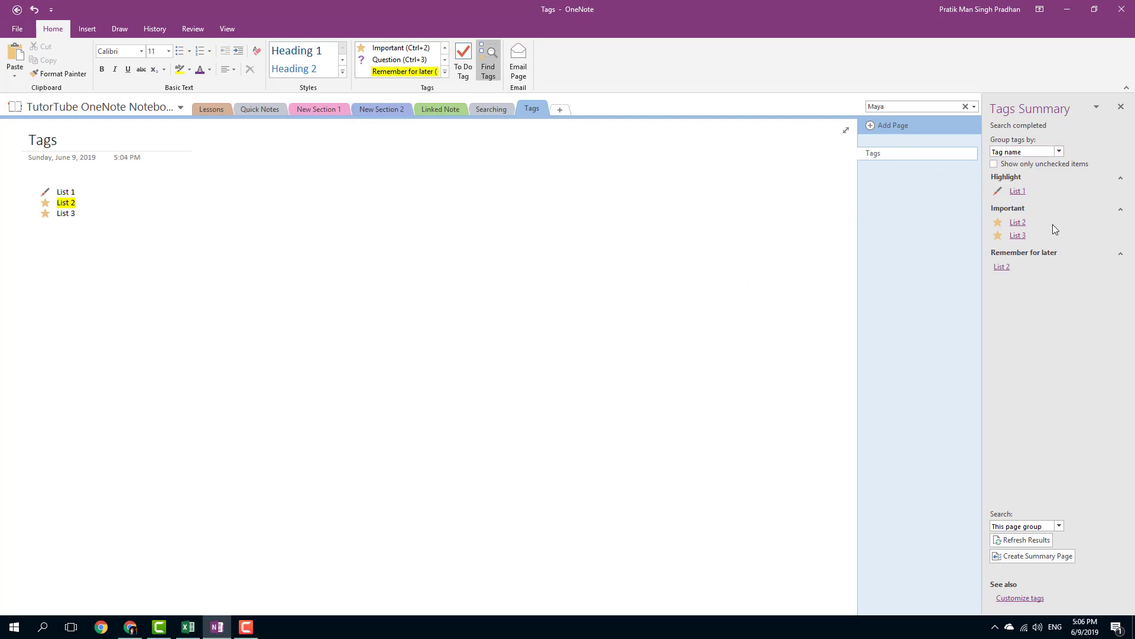
Jump to the tagged List 3 line, and open the "Maya note here" result with the tag search widened to All notebooks.
left_click(1017, 236)
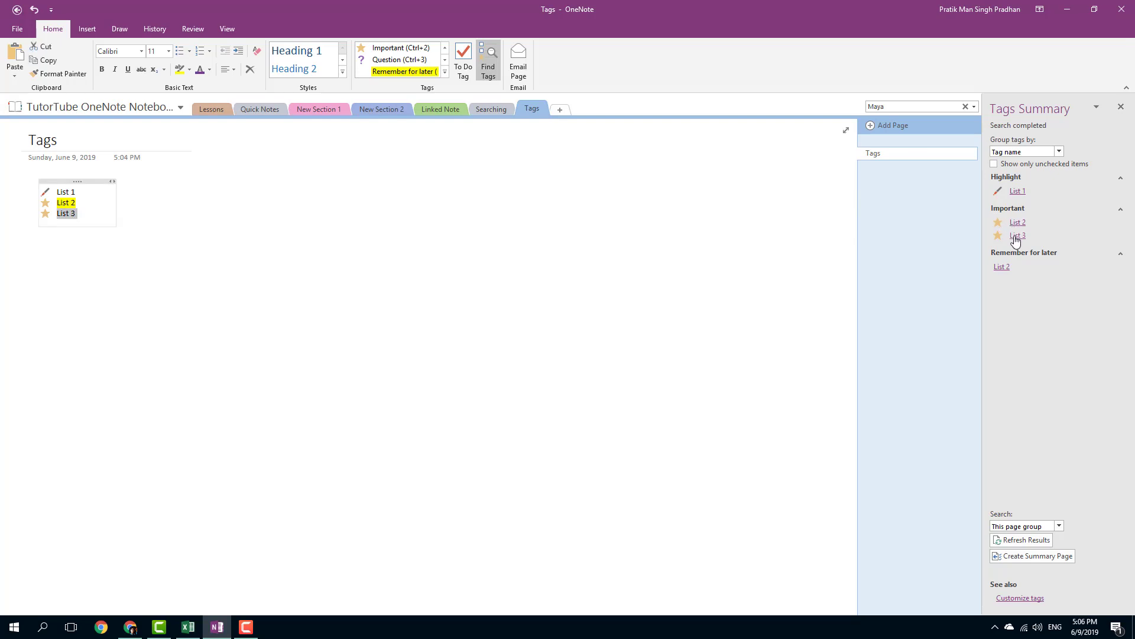
left_click(1059, 526)
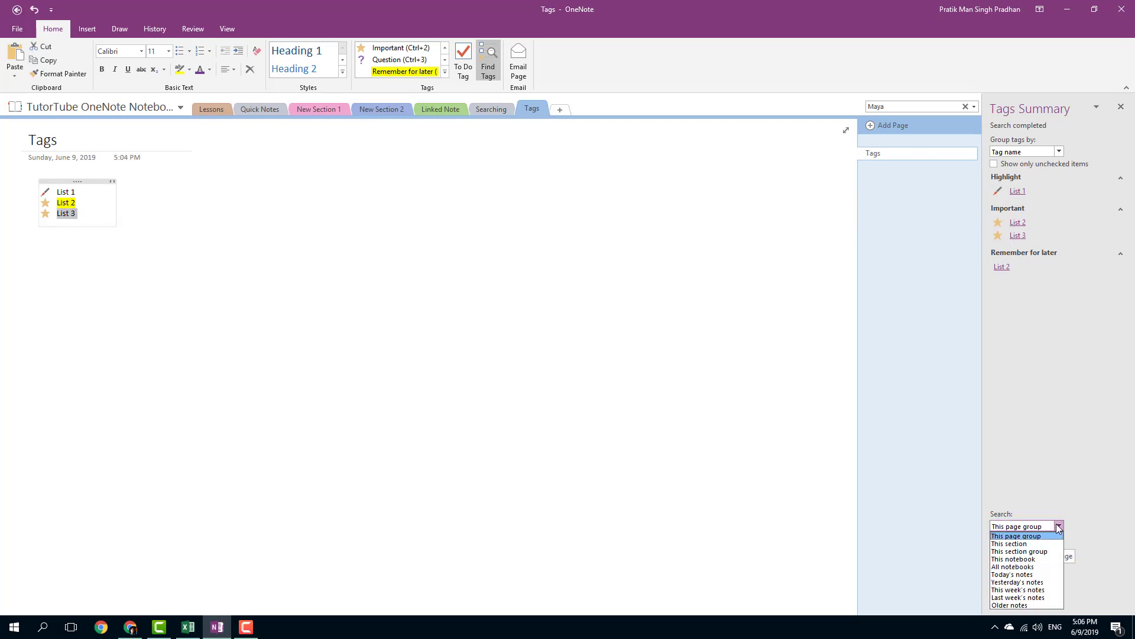
left_click(1022, 566)
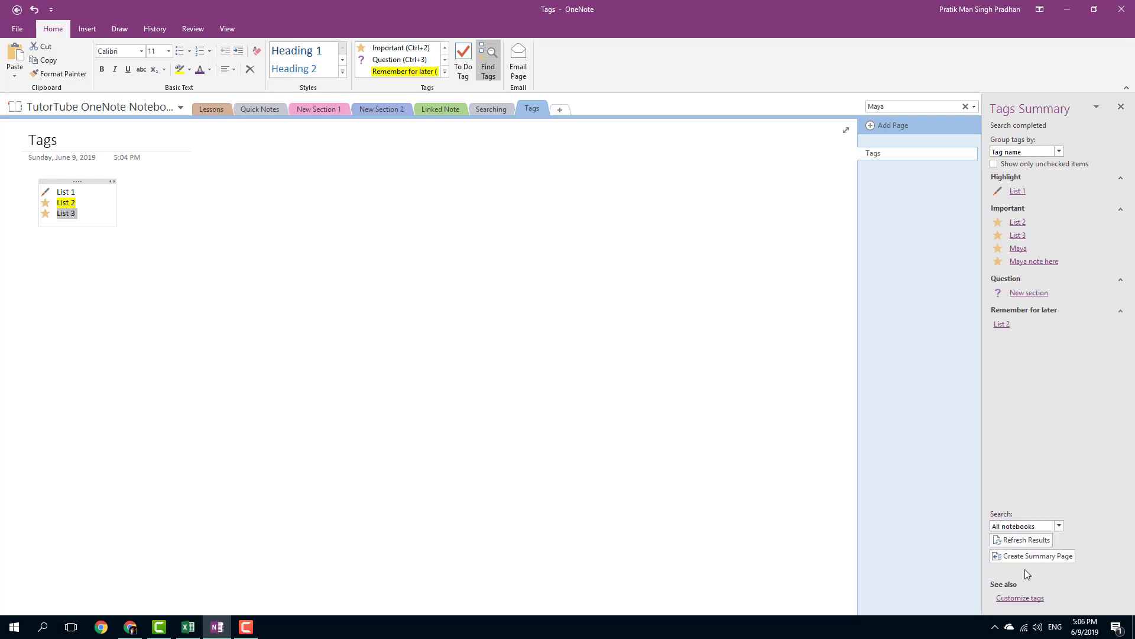
left_click(1045, 266)
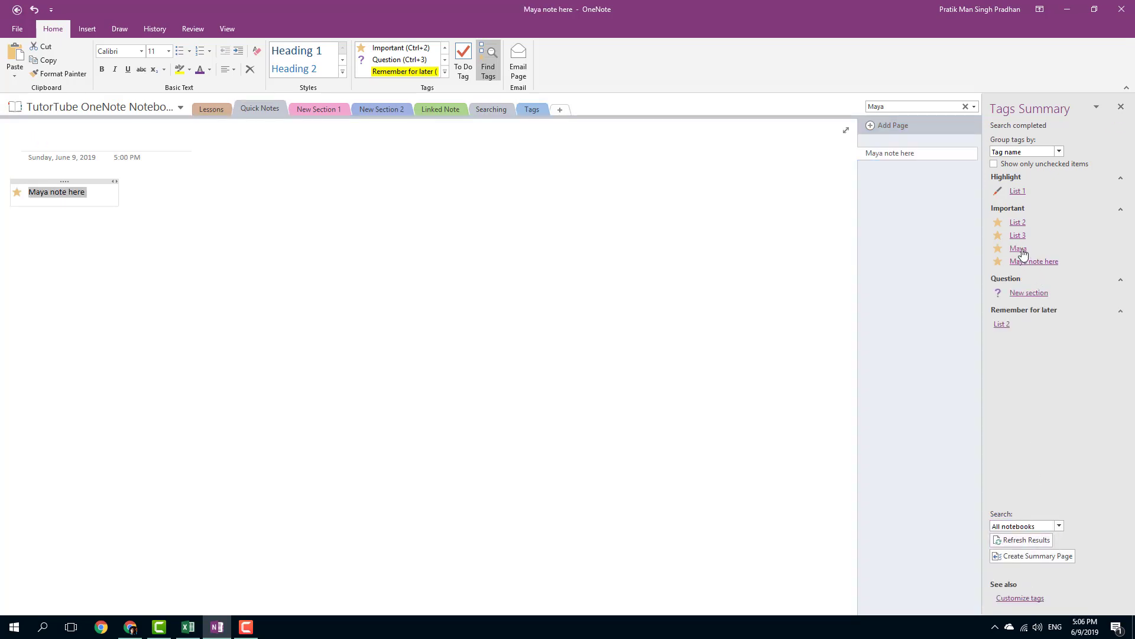
Jump in turn to the tagged Maya, List 3, New section and List 1 notes from the tags summary.
left_click(1021, 249)
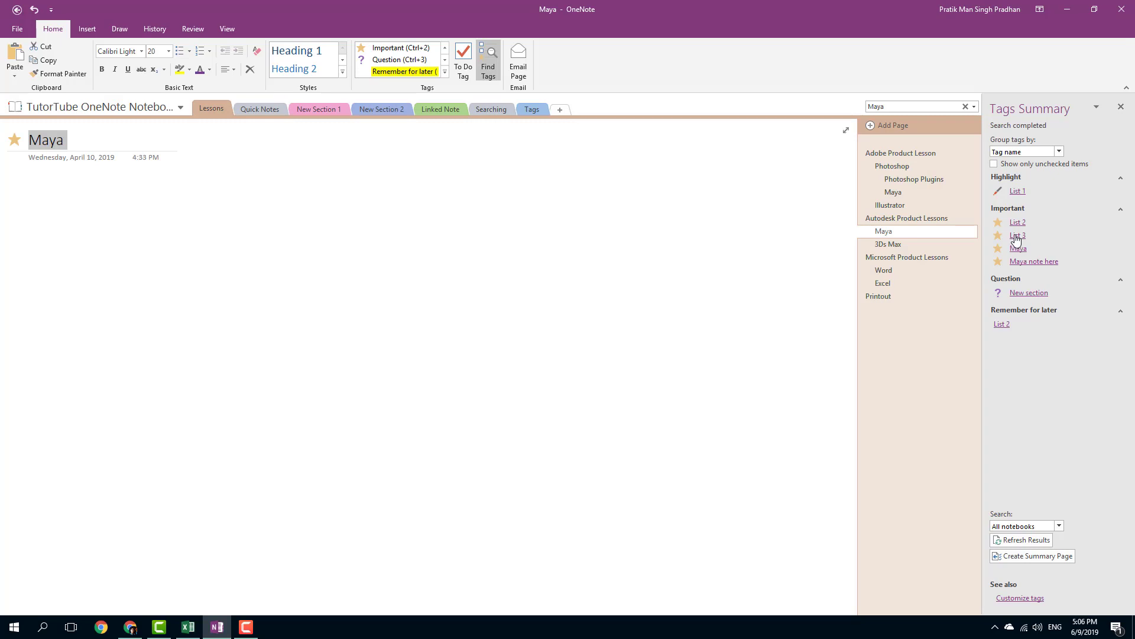
left_click(1017, 236)
left_click(1035, 294)
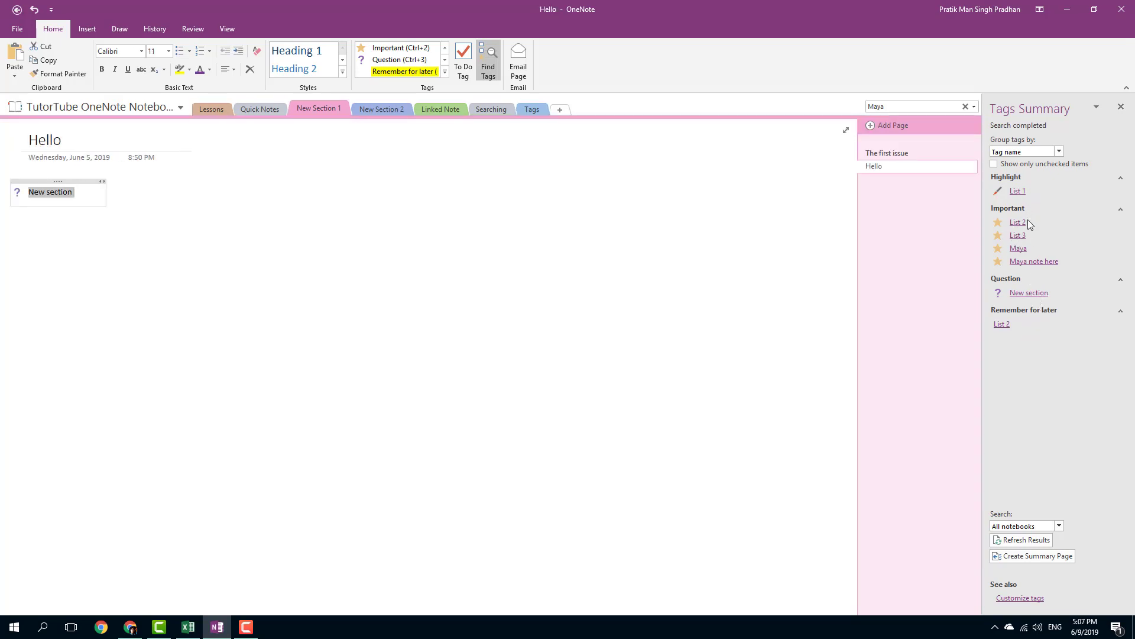
left_click(1015, 192)
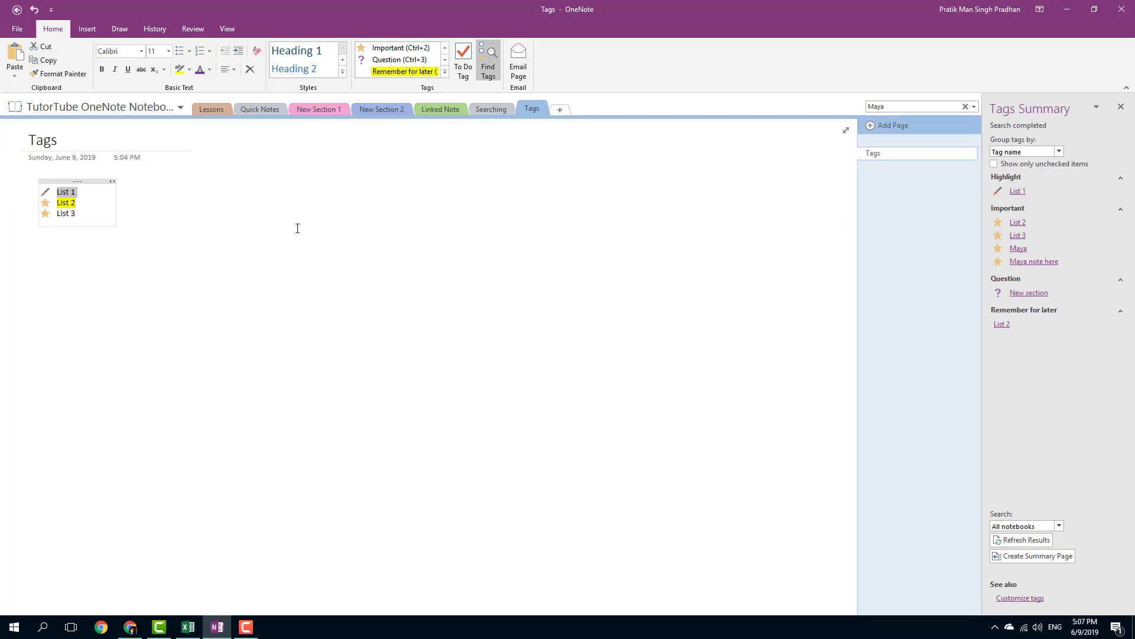
Add the line "kjmdfkgmdfmkg" beneath List 3 after a blank line, and select its text.
left_click(104, 214)
key("Return")
key("Return")
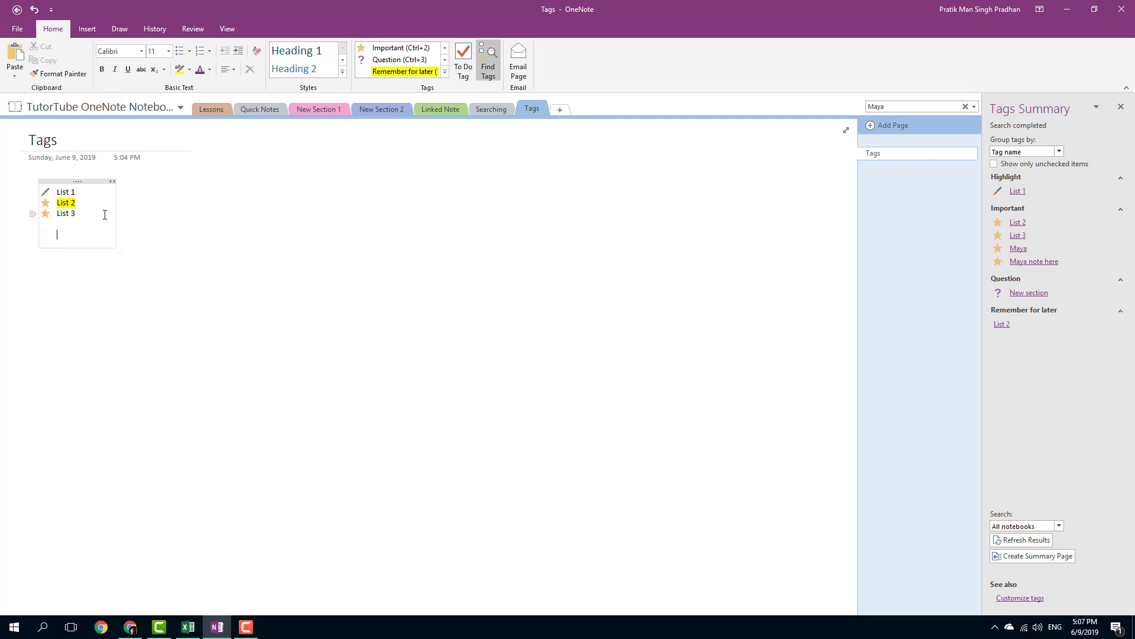
type("kjmdfkgmdfmkg")
left_click(444, 71)
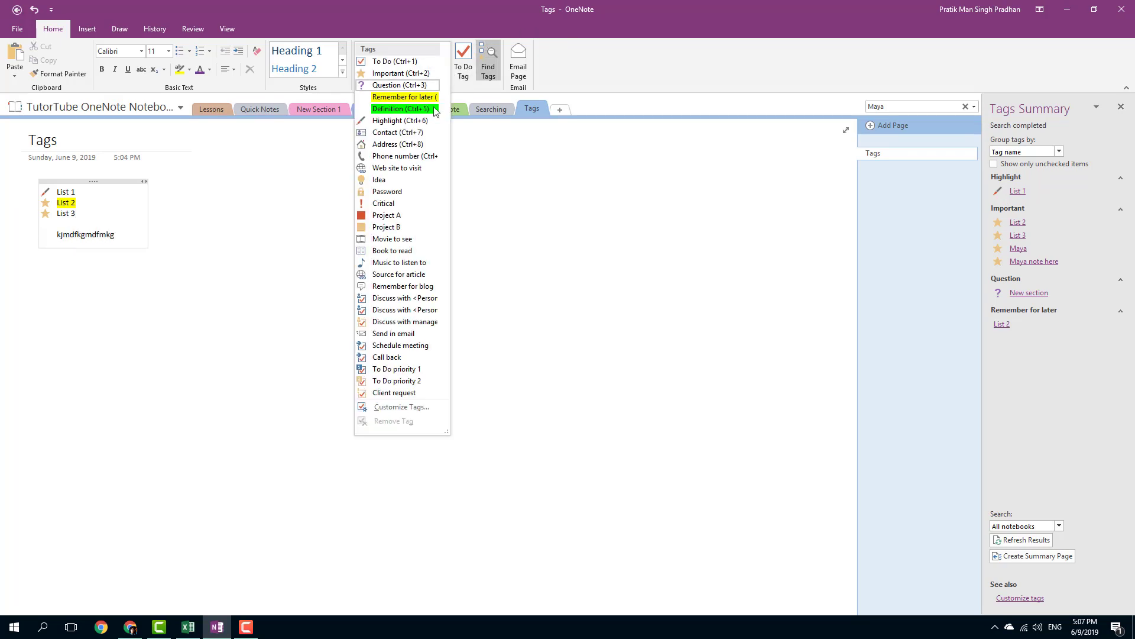
left_click(119, 236)
double_click(94, 236)
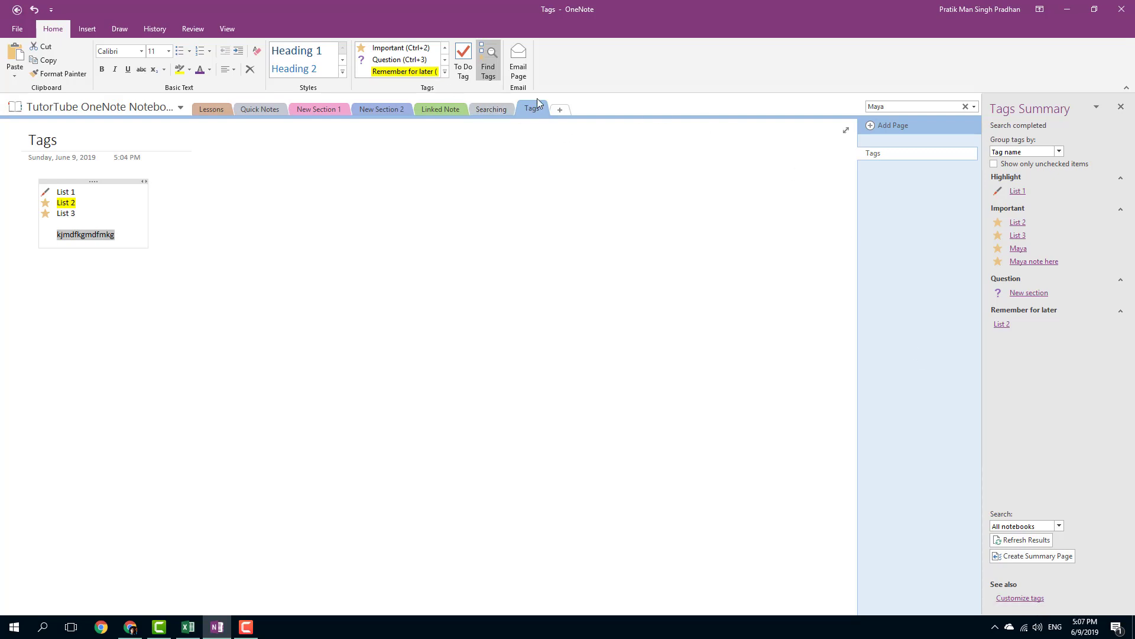
Start a new custom tag with the display name TutorTube.
left_click(444, 73)
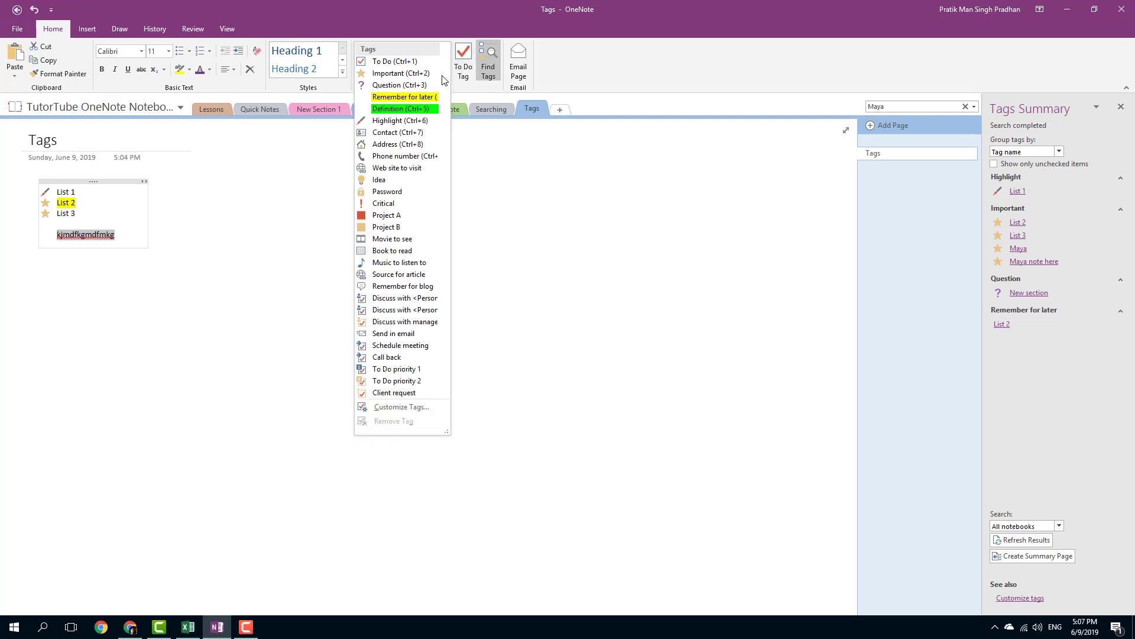
left_click(402, 408)
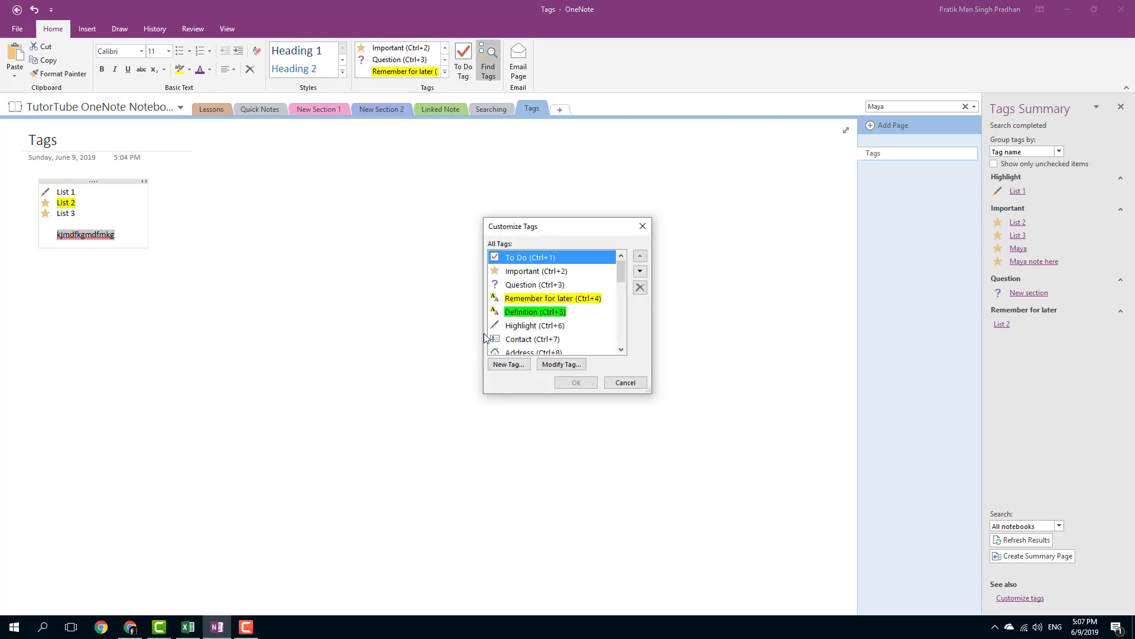
left_click(508, 364)
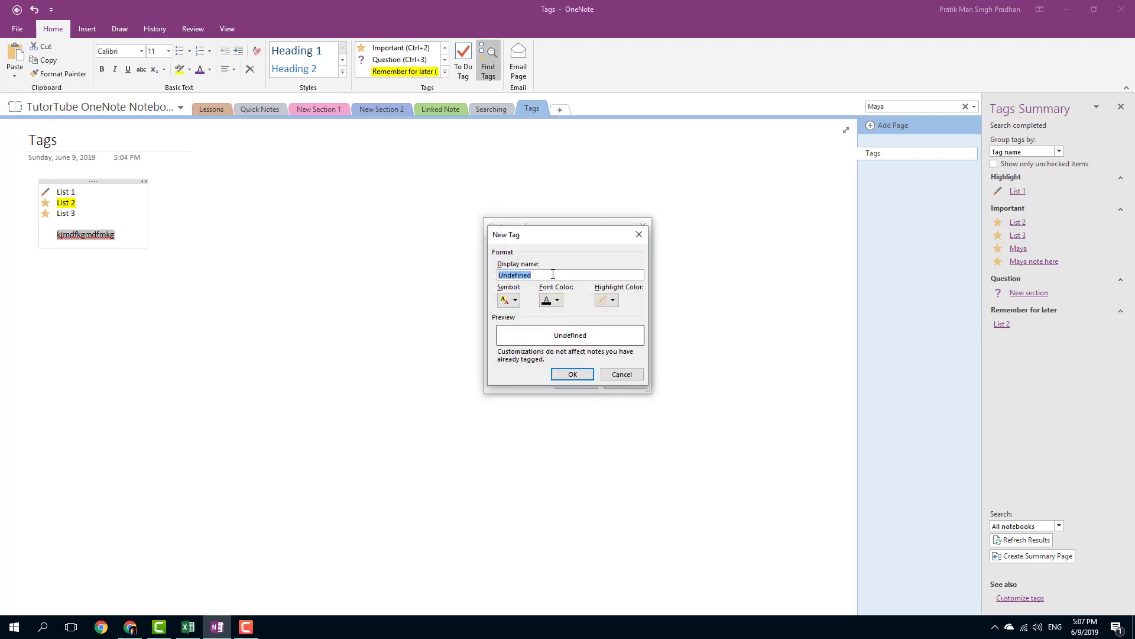
type("TutorTube")
Give the new tag an orange-red square symbol, red font and bright green highlight, and save the tag customization.
left_click(517, 301)
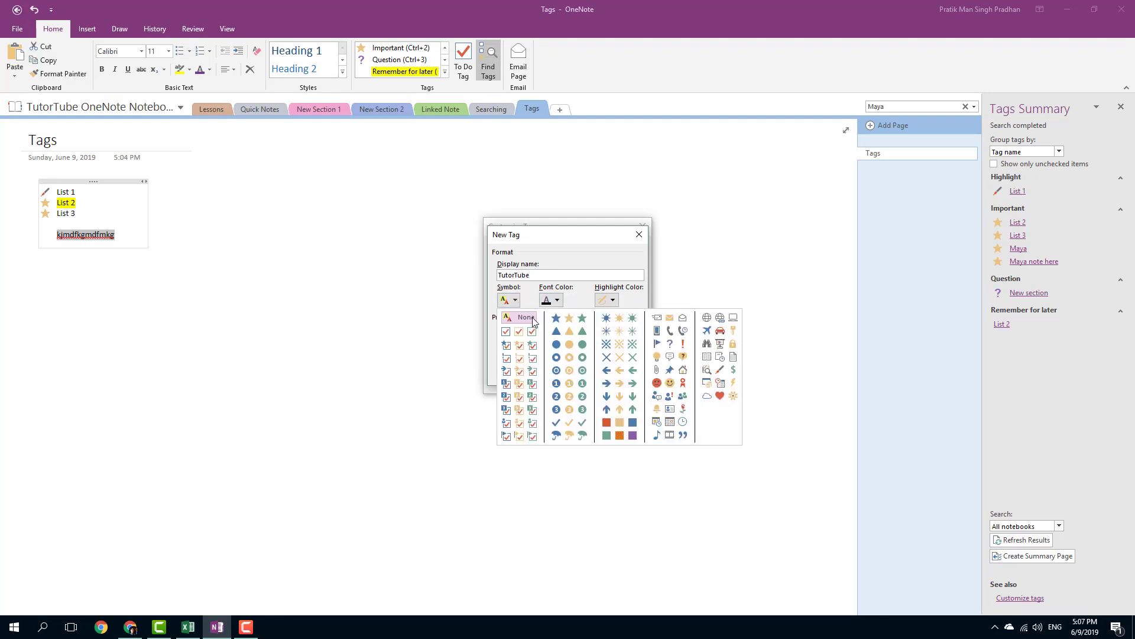
left_click(609, 424)
left_click(557, 300)
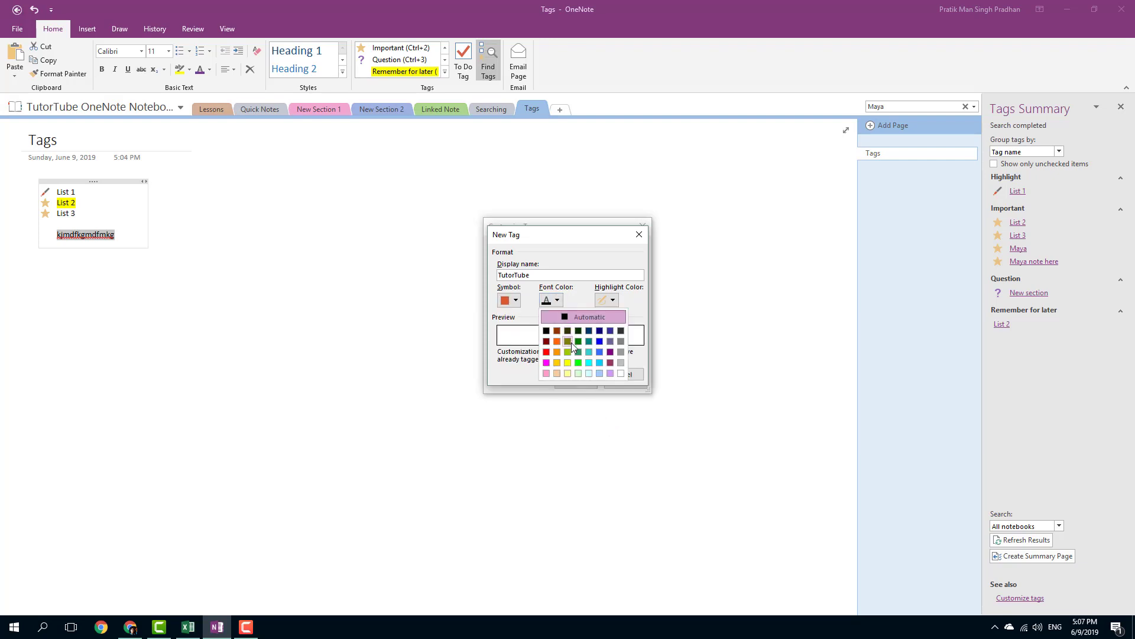
left_click(546, 352)
left_click(612, 301)
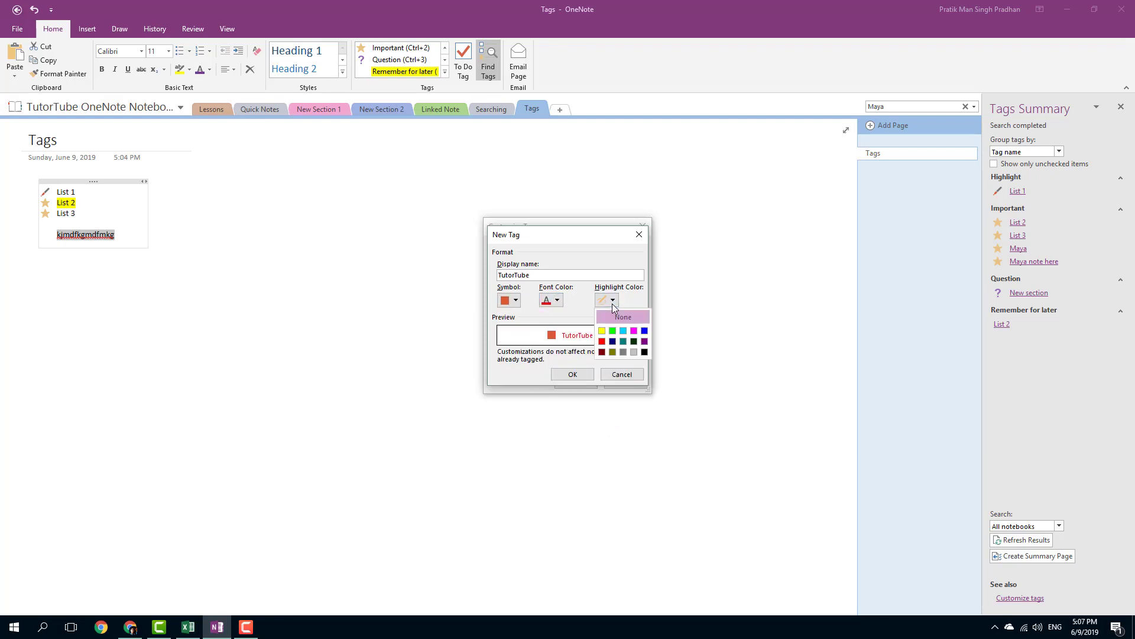
left_click(613, 331)
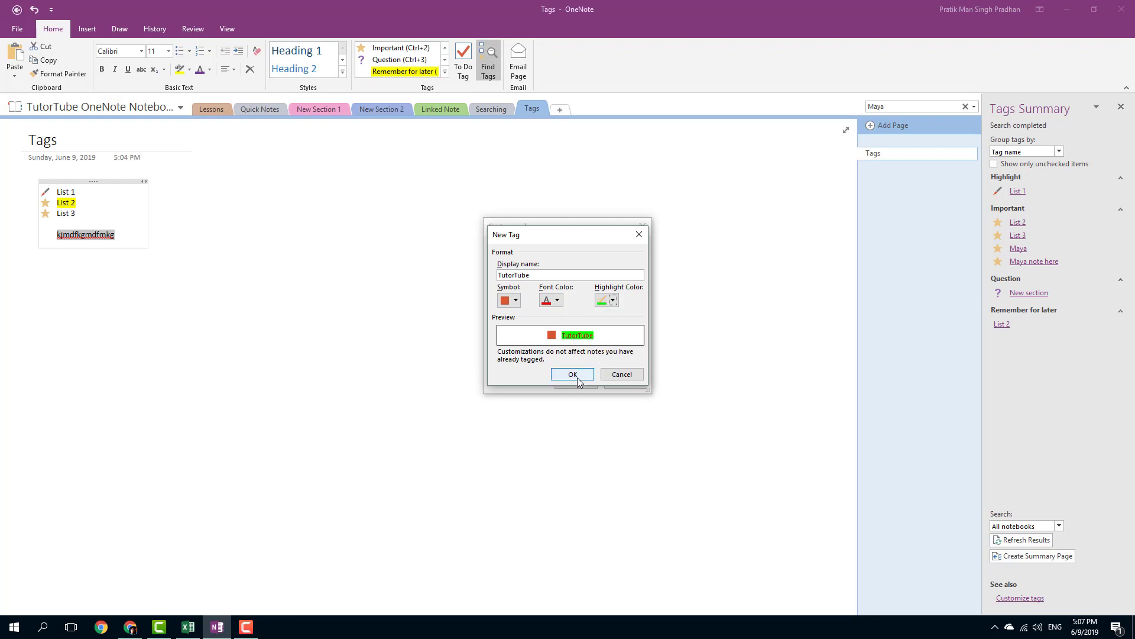
left_click(576, 374)
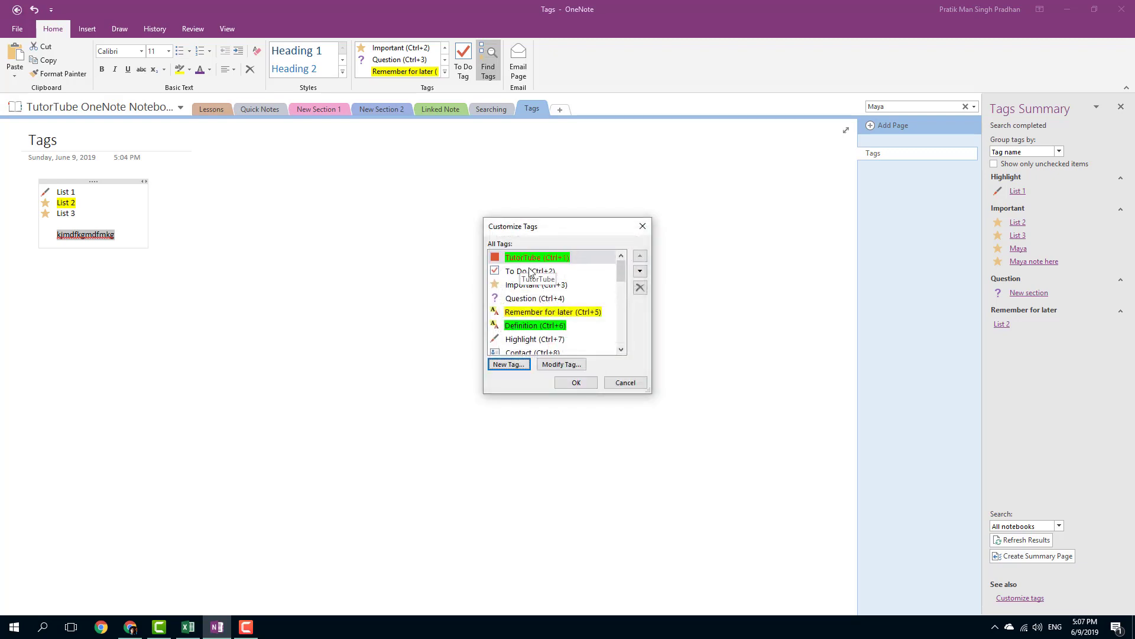
left_click(577, 382)
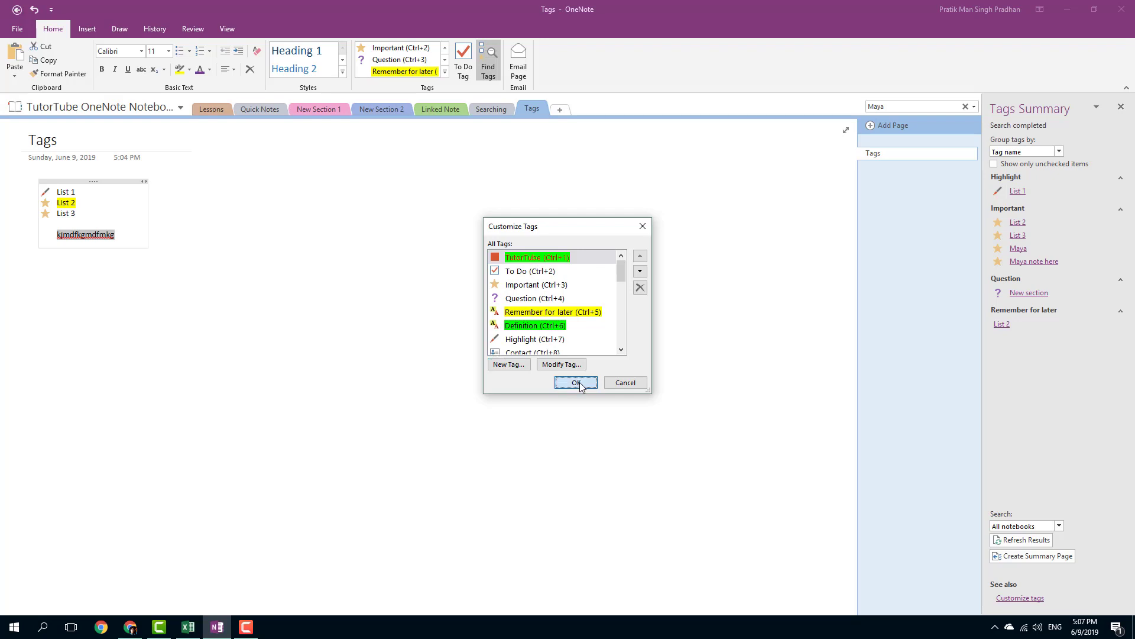
Apply the TutorTube tag to the "kjmdfkgmdfmkg" line.
double_click(68, 234)
left_click(444, 71)
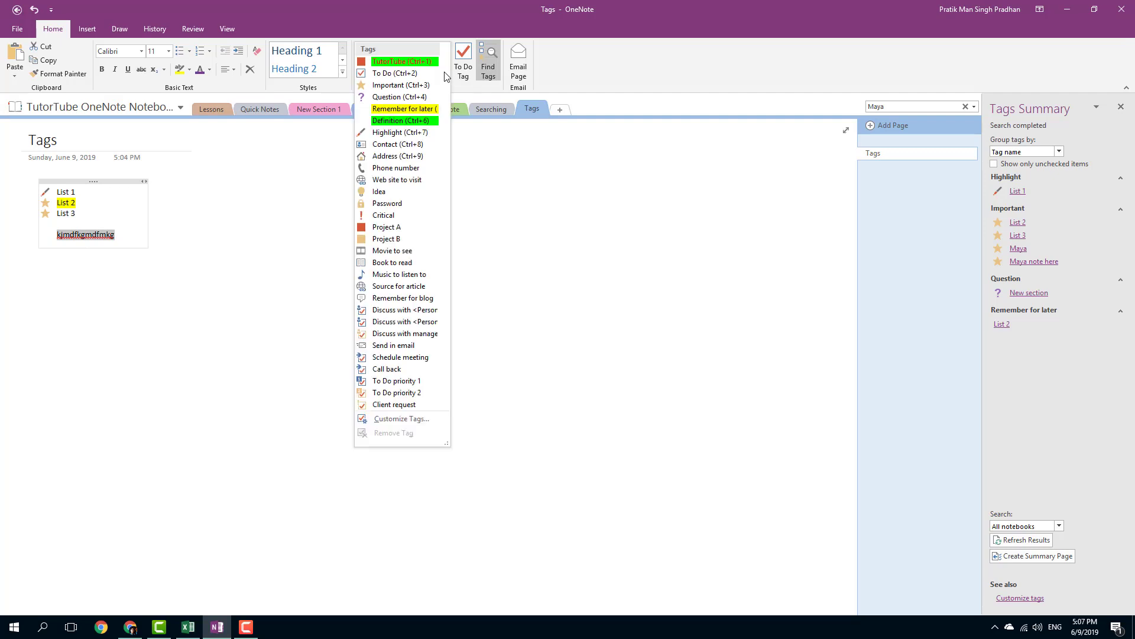
left_click(414, 62)
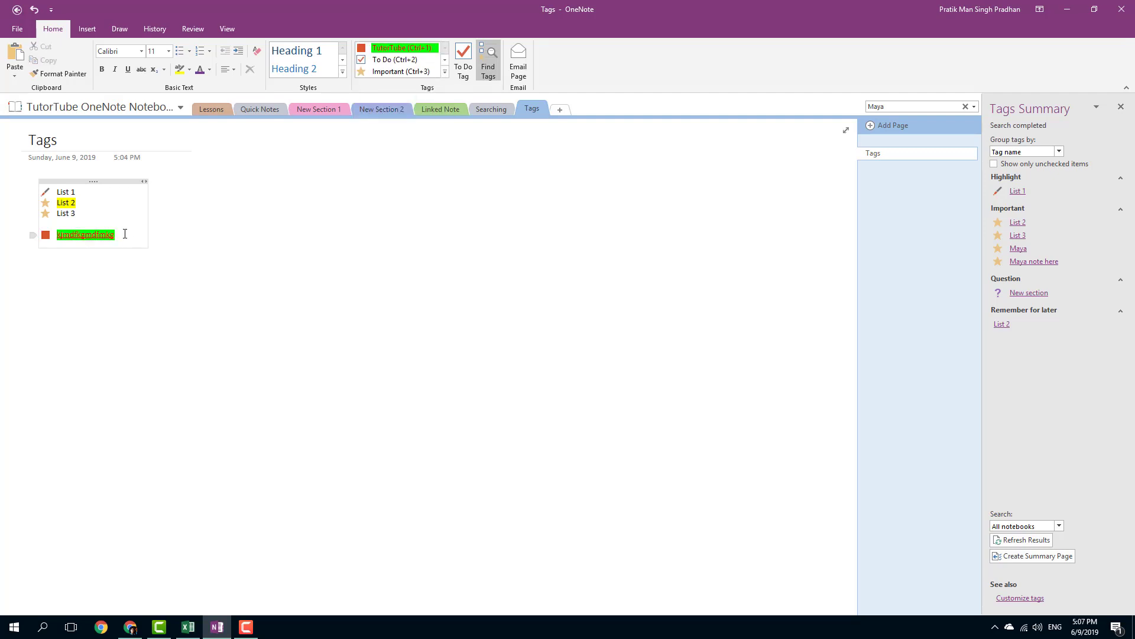
Add the line "dfgdfg" below the tagged line and mark it with the TutorTube tag as well.
left_click(125, 234)
key("Return")
type("dfgdfg")
left_click(53, 259)
left_click(404, 48)
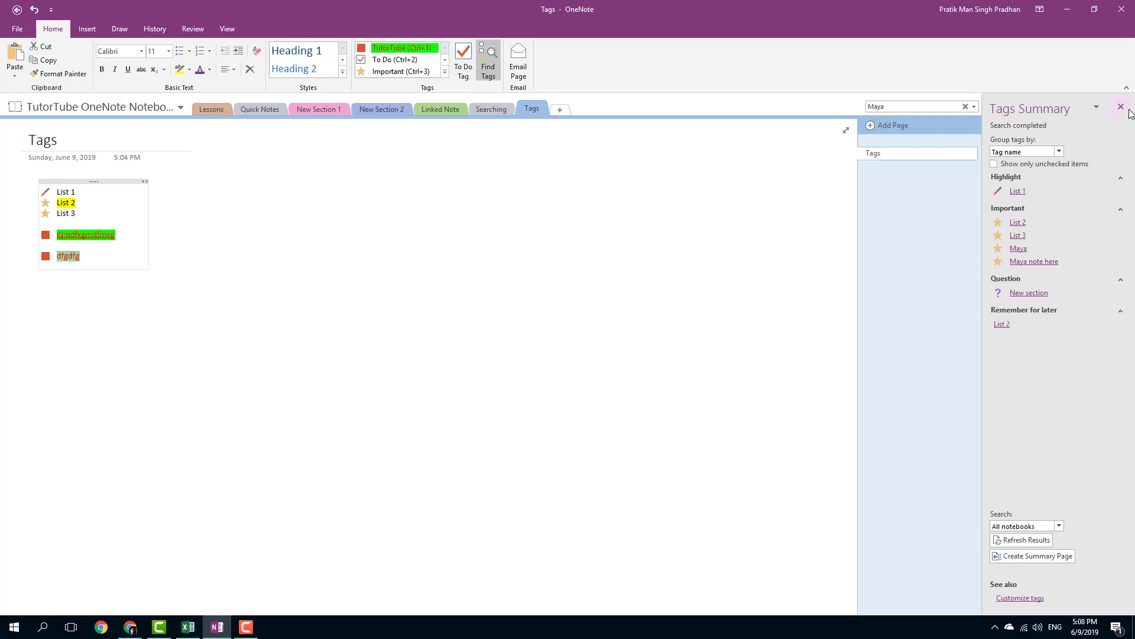
Reopen the tags summary to update it, and collapse every tag group except TutorTube.
left_click(489, 65)
left_click(491, 68)
left_click(1120, 343)
left_click(1120, 311)
left_click(1121, 280)
left_click(1120, 210)
left_click(1120, 178)
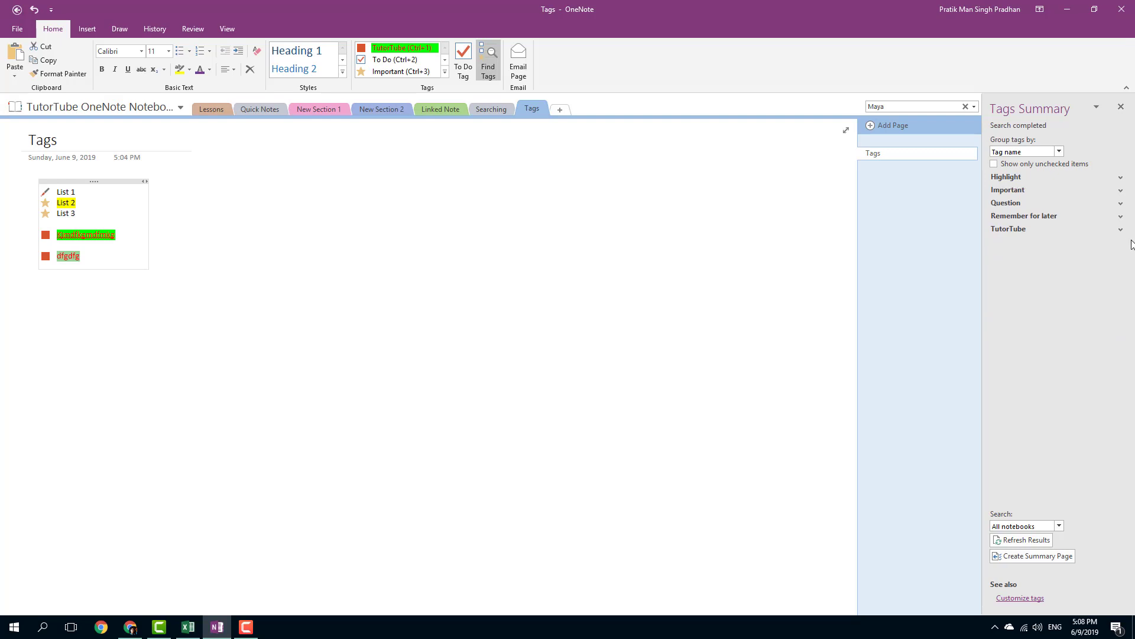
left_click(1120, 230)
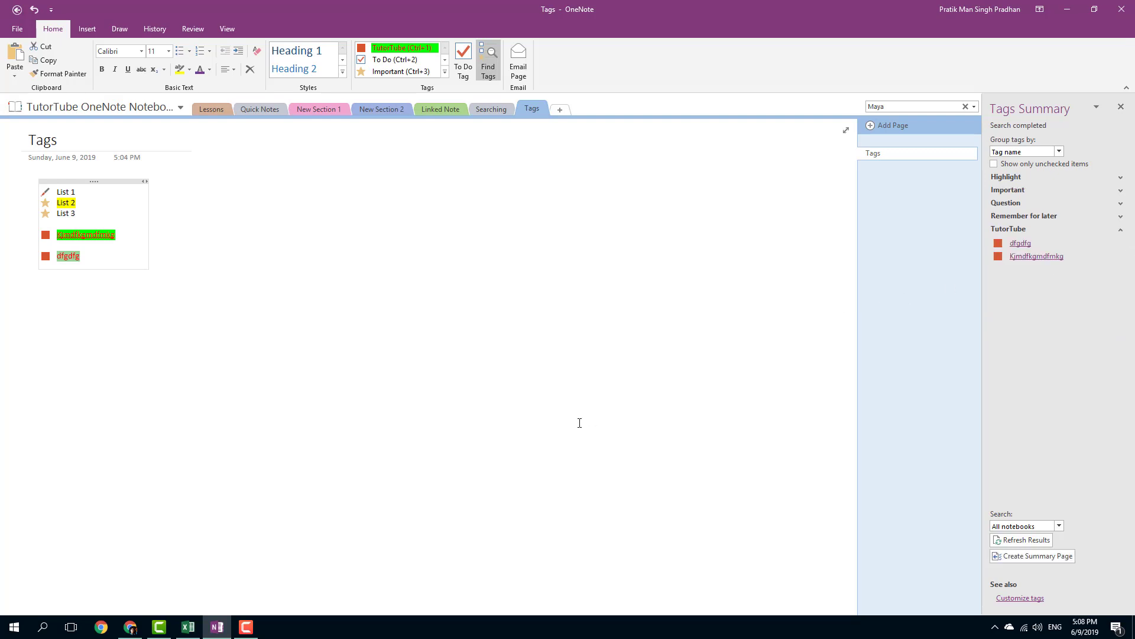